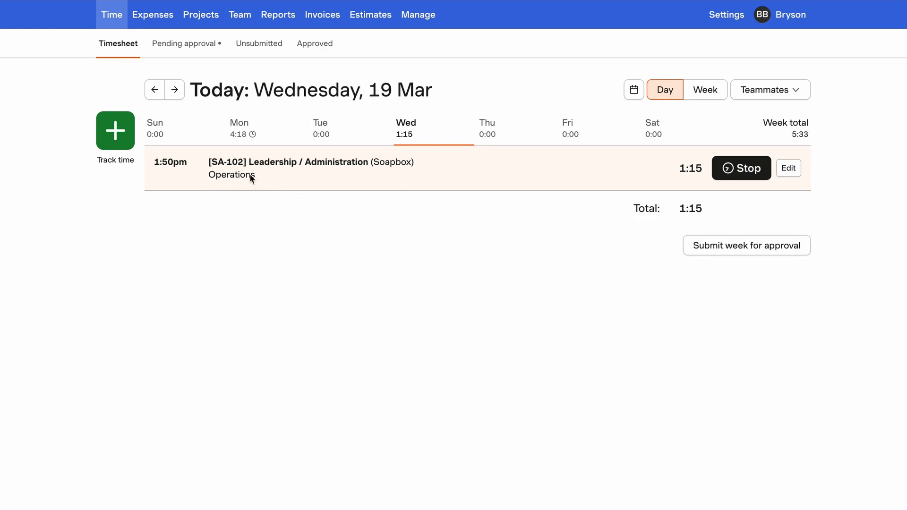
Begin a new time entry for Wednesday, 19 Mar on the project [2352] [FCC Documentary] - Production
click(116, 141)
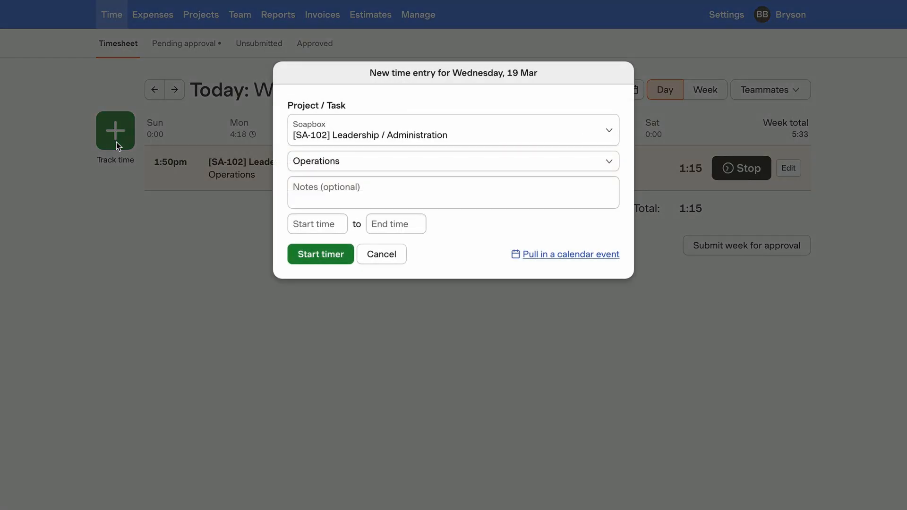
click(388, 257)
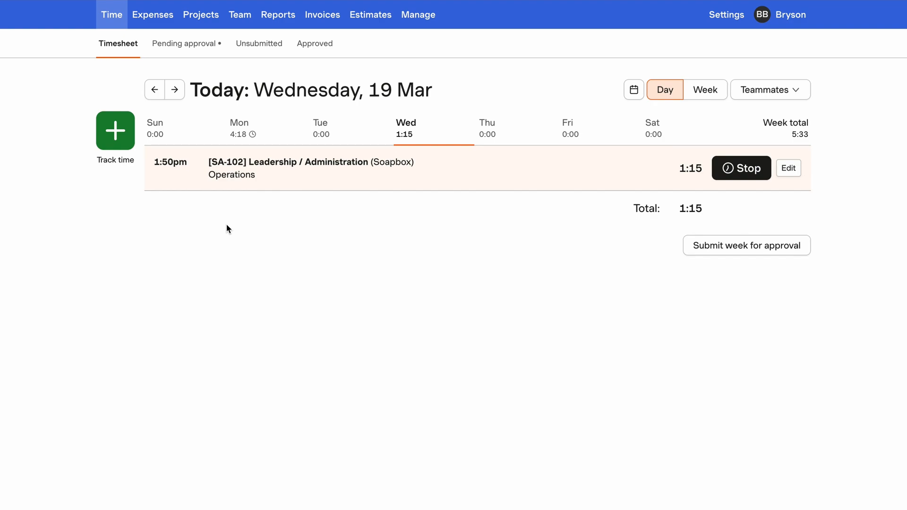
click(117, 134)
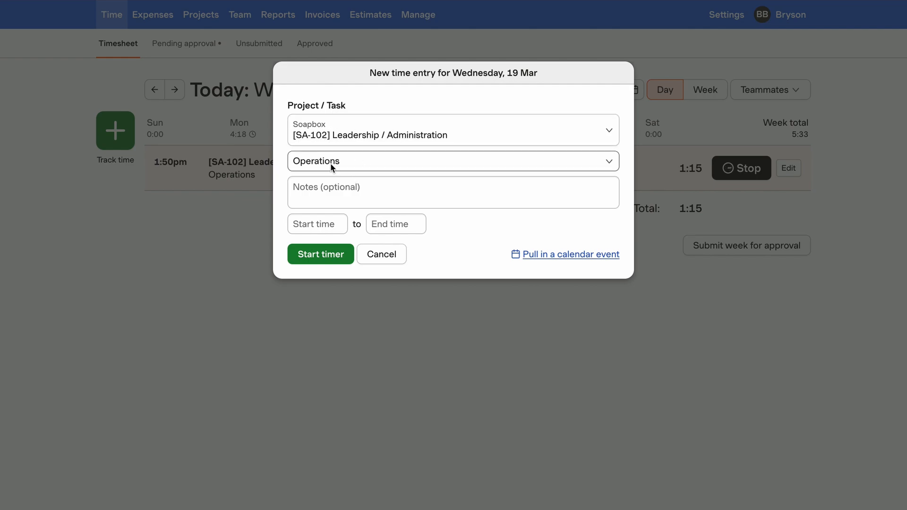
click(399, 138)
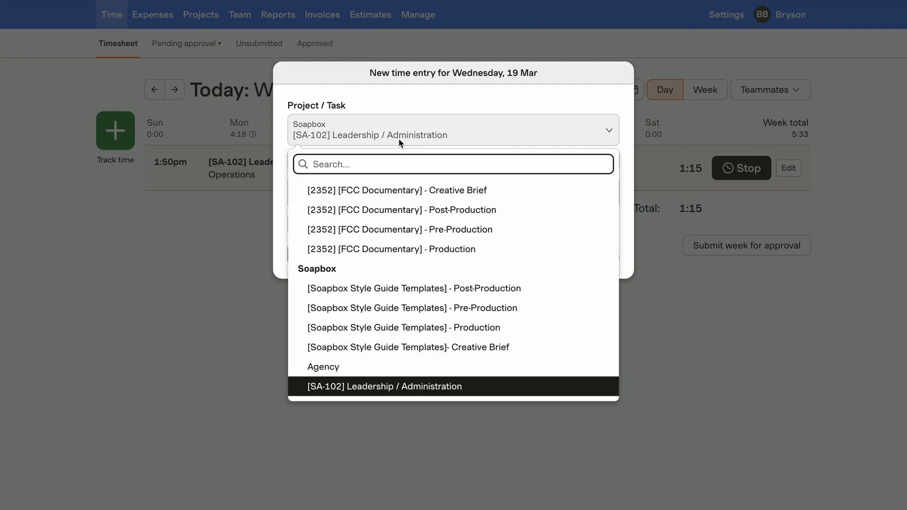
scroll(401, 248, up, 5)
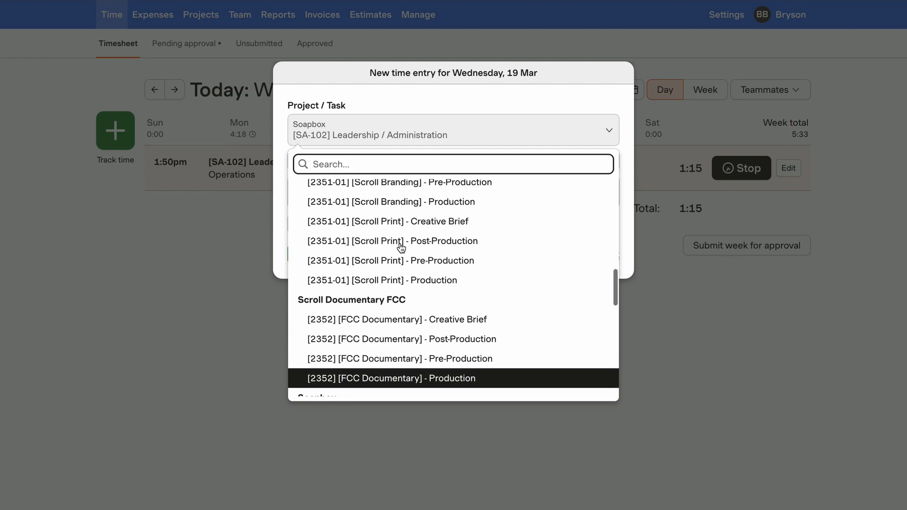
scroll(363, 306, down, 3)
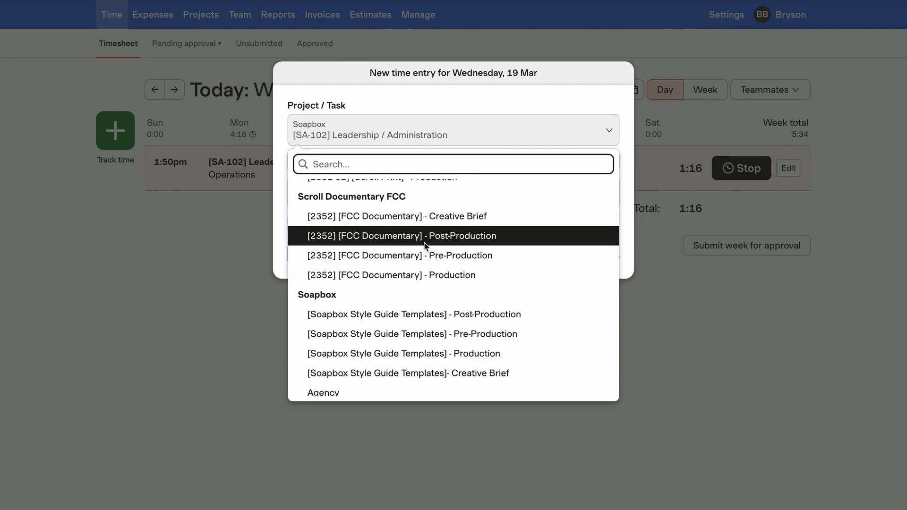
click(455, 277)
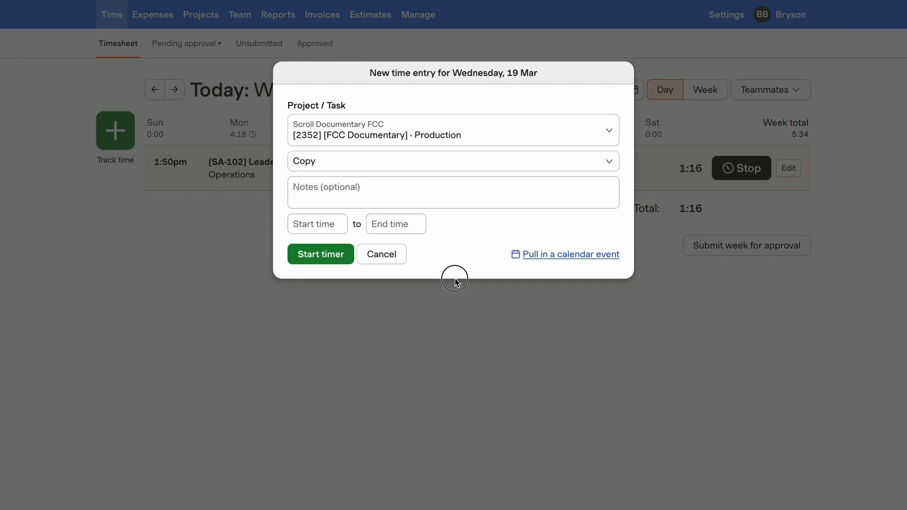
Set the new time entry's task to Video and start its timer
click(333, 164)
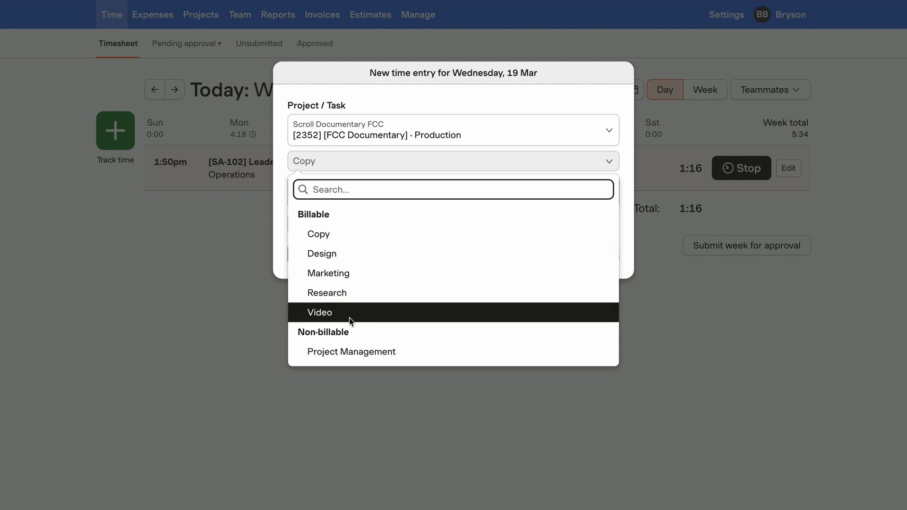
click(337, 317)
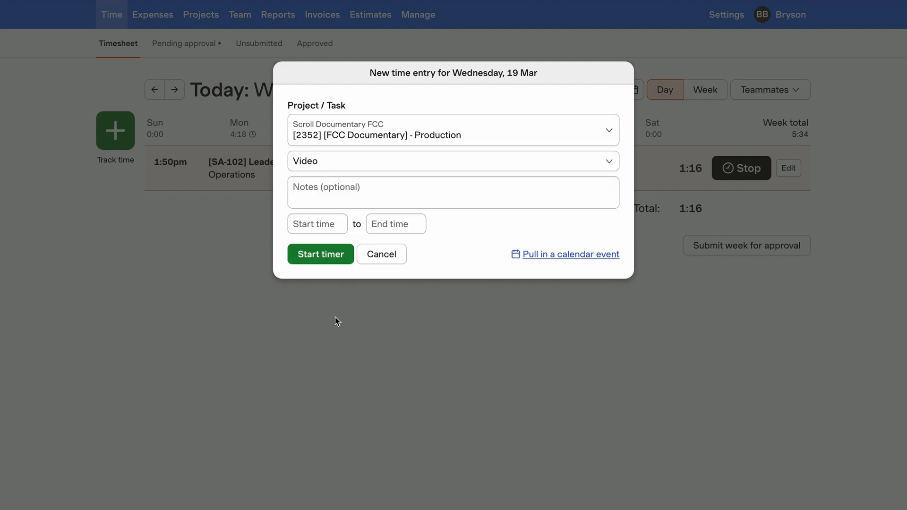
click(325, 254)
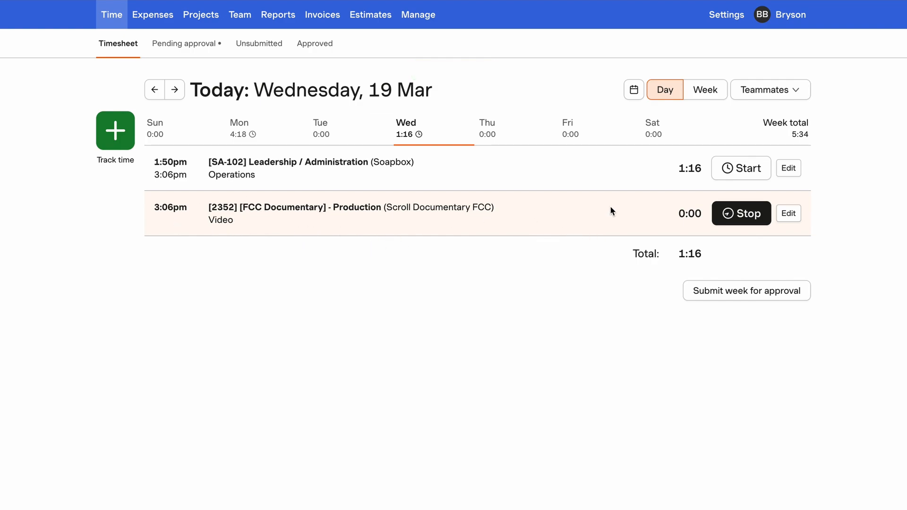
Restart the timer on the [SA-102] Leadership / Administration entry and look through Monday's and Tuesday's timesheets before returning to Wednesday
click(740, 168)
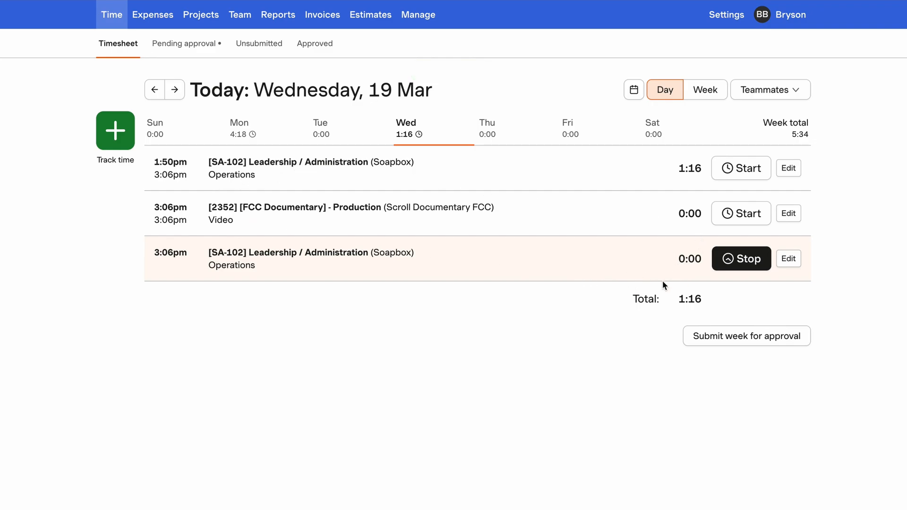
click(326, 135)
click(268, 140)
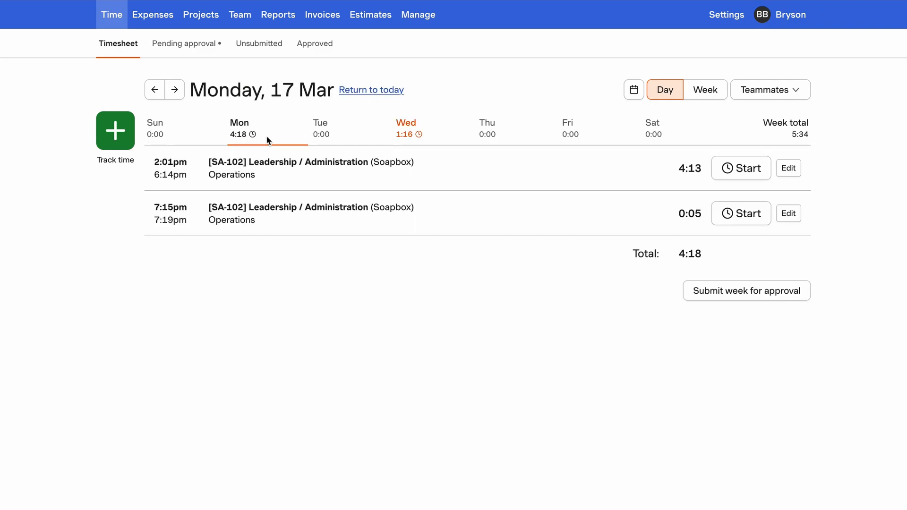
click(344, 134)
click(418, 135)
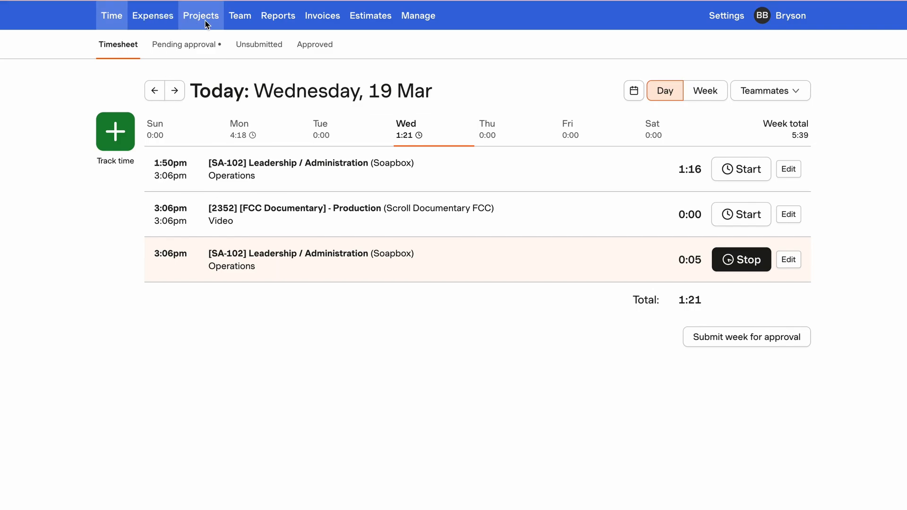
Examine the active projects list, noting how each client's projects are divided into Creative Brief, Pre-Production, Production and Post-Production
click(207, 24)
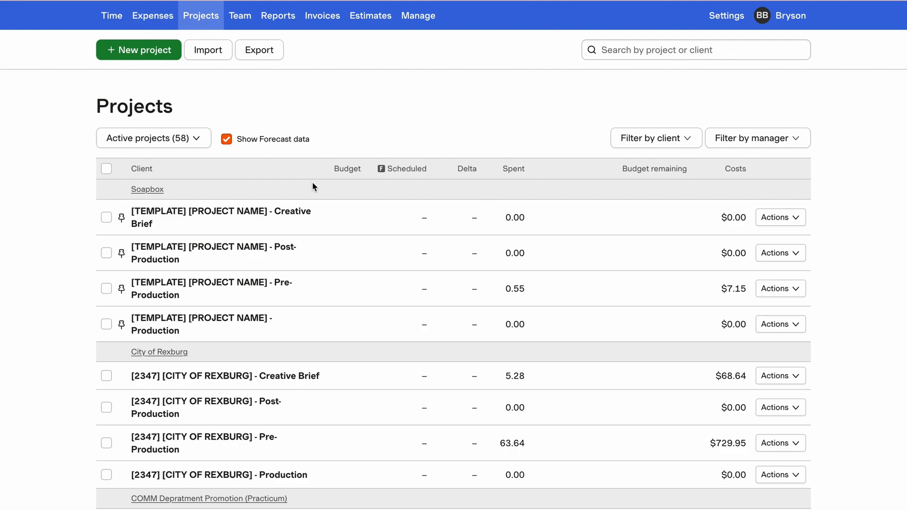
scroll(313, 187, down, 8)
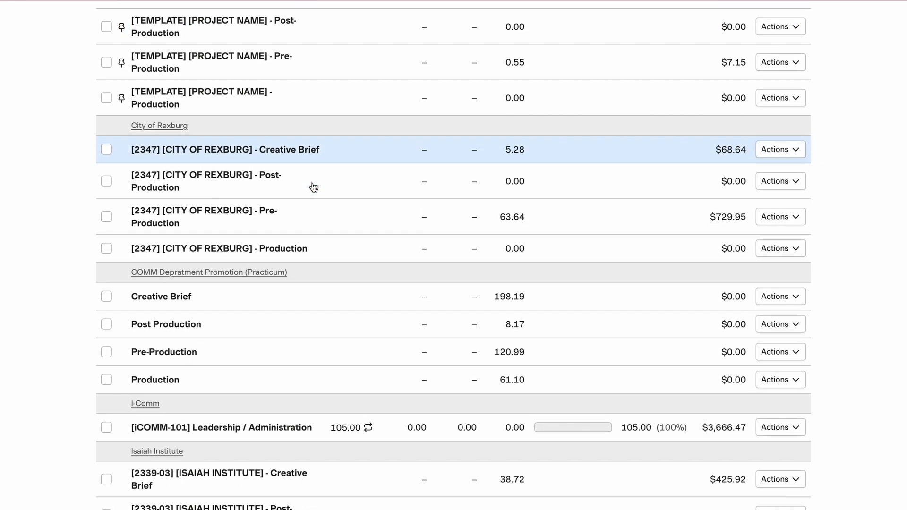
scroll(314, 187, down, 11)
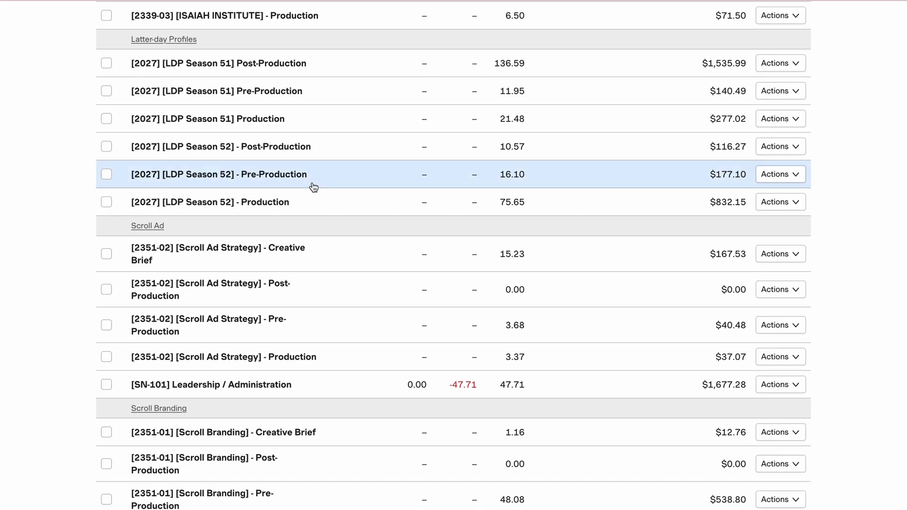
scroll(313, 187, down, 13)
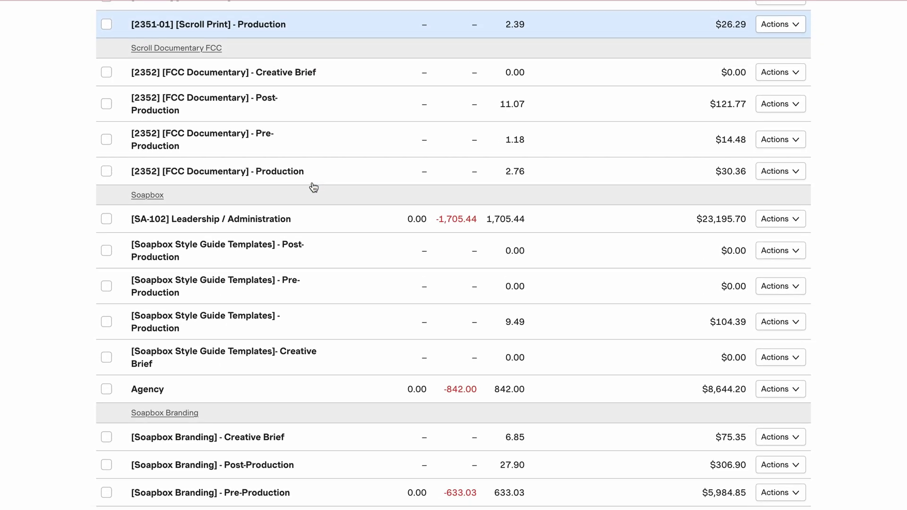
scroll(314, 187, down, 4)
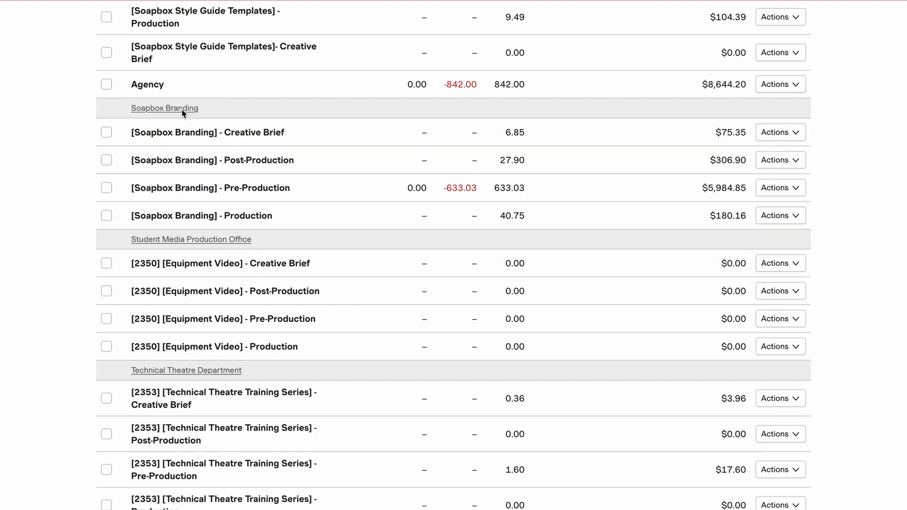
scroll(206, 265, down, 1)
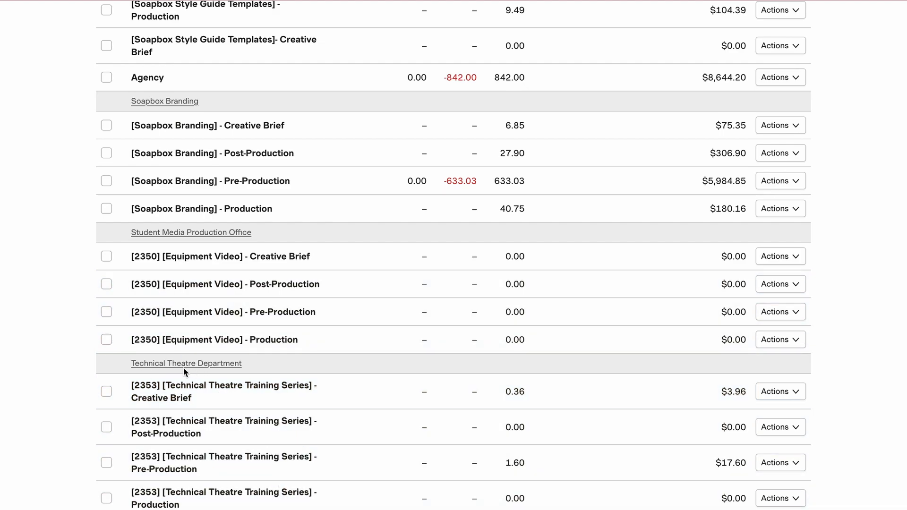
scroll(258, 364, up, 10)
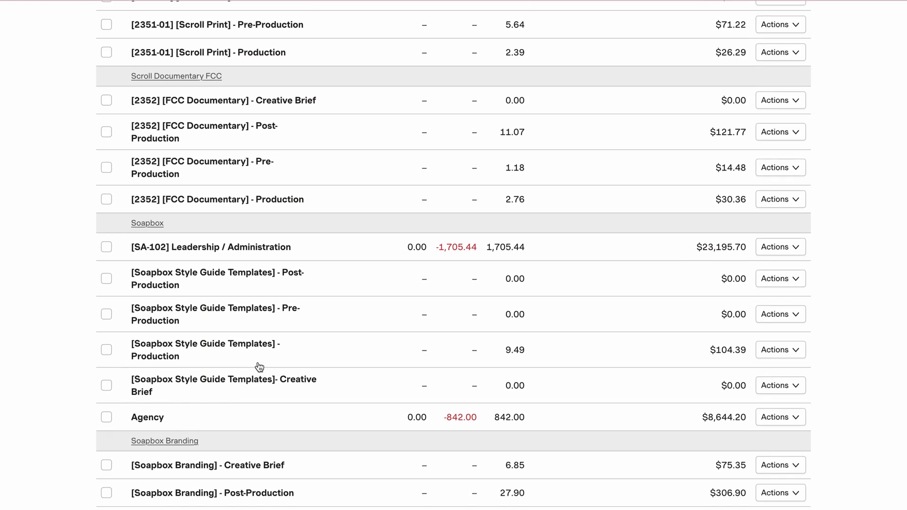
scroll(259, 367, up, 12)
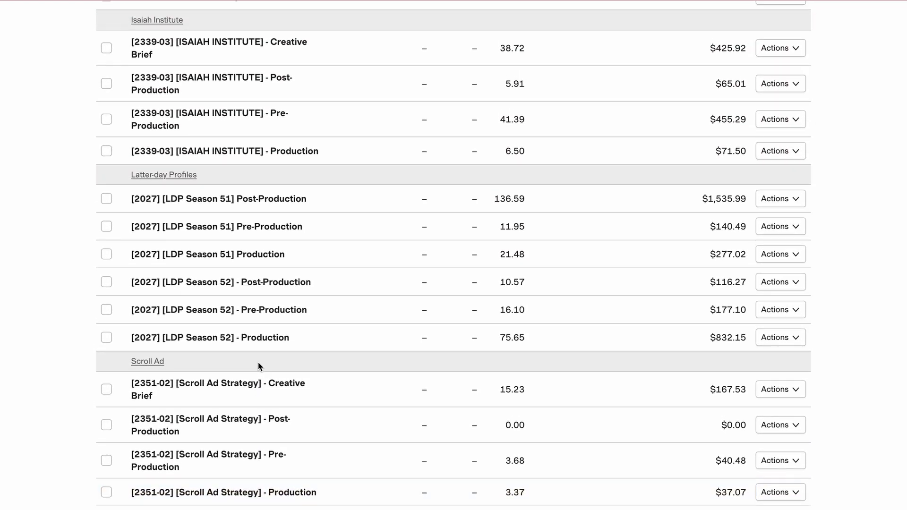
scroll(259, 366, up, 8)
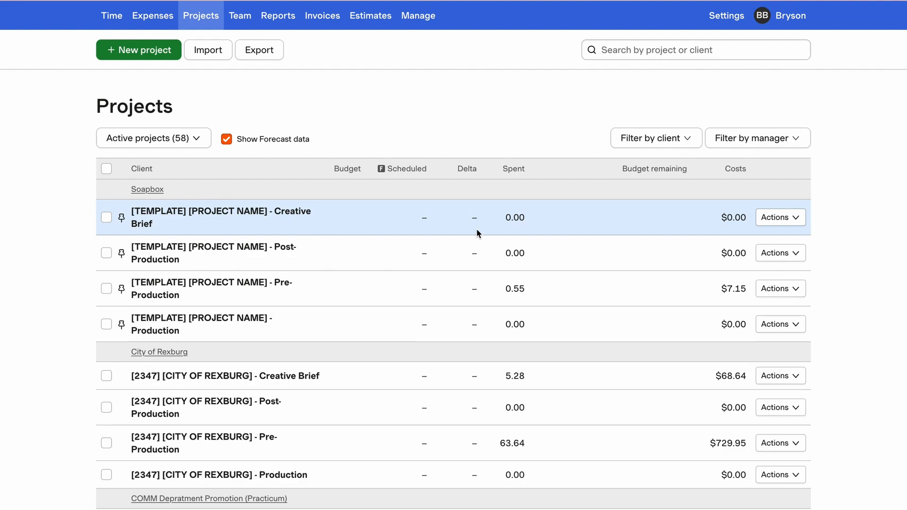
Start a duplicate of the [TEMPLATE] [PROJECT NAME] - Creative Brief project and search the existing clients for BYU-I Marketing
click(790, 217)
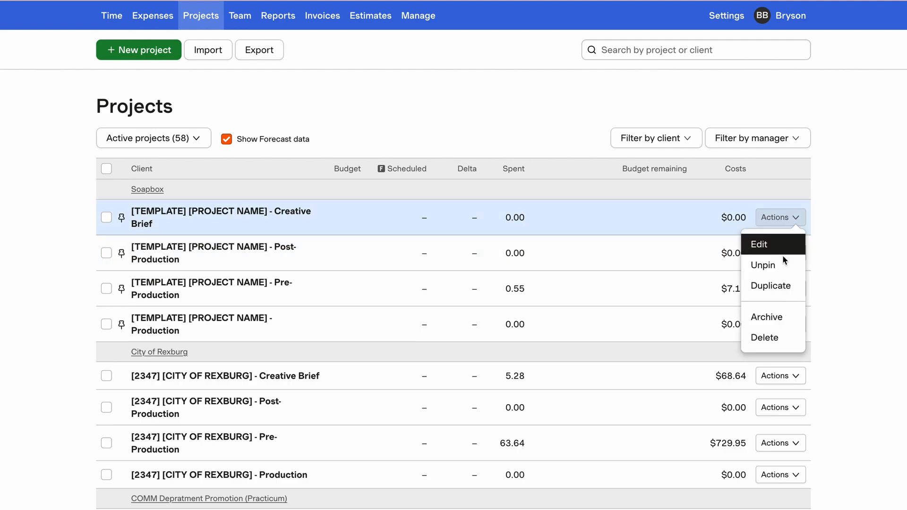
click(773, 287)
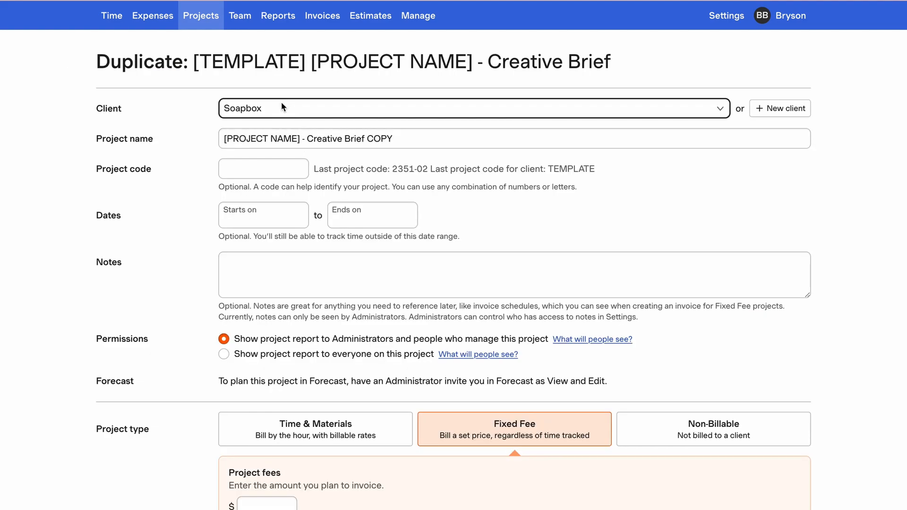
click(281, 101)
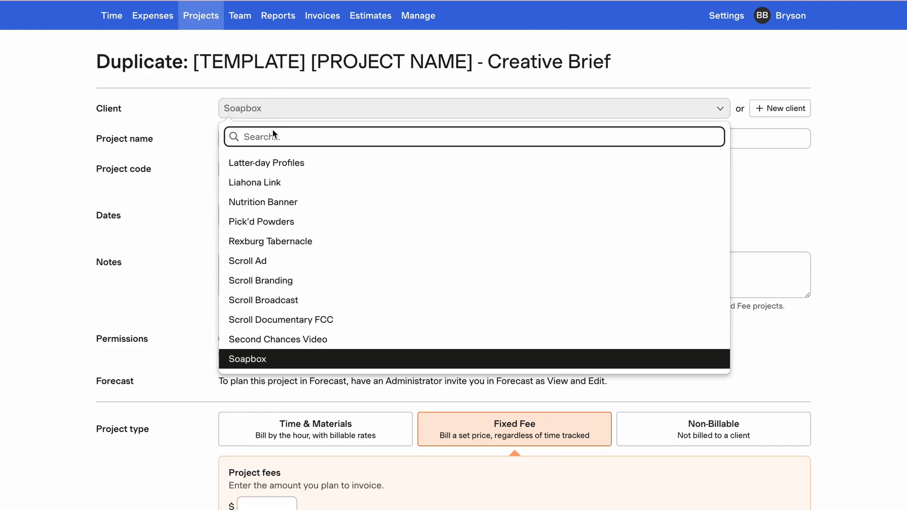
text(BYU)
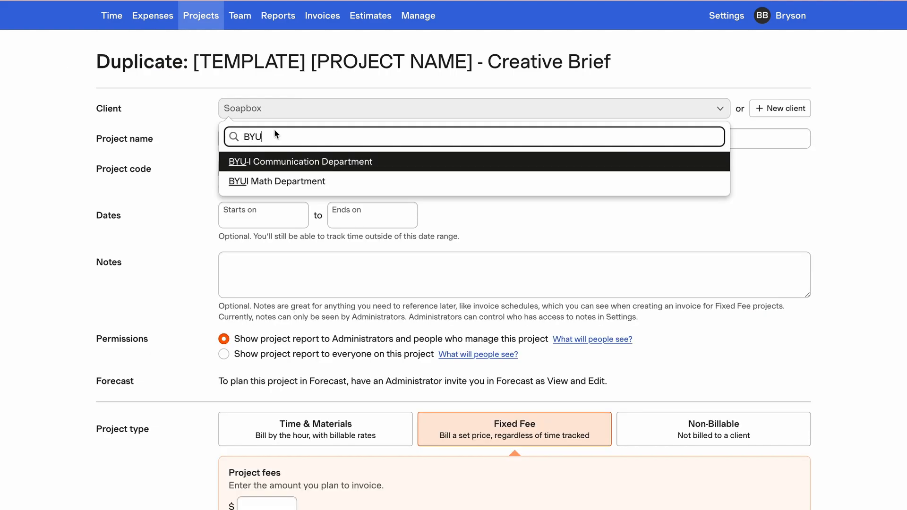
text(-i)
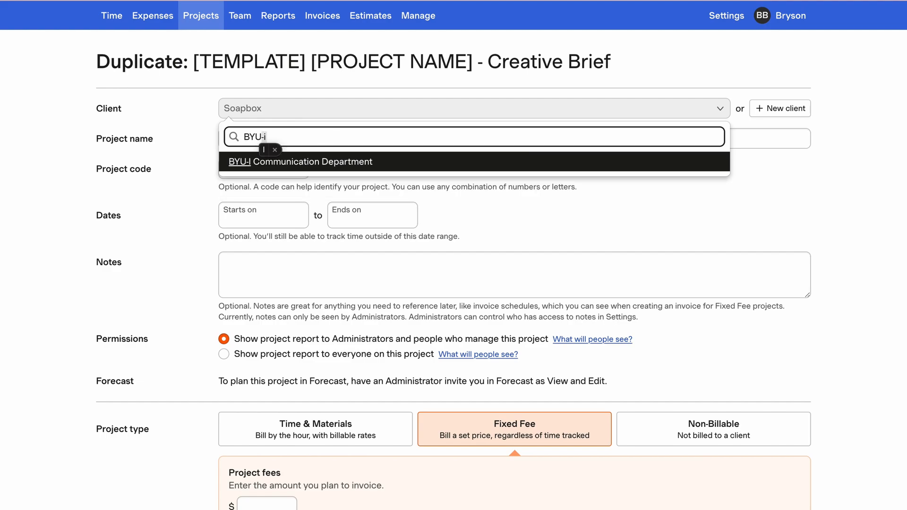
key(BackSpace)
text(I Marketing)
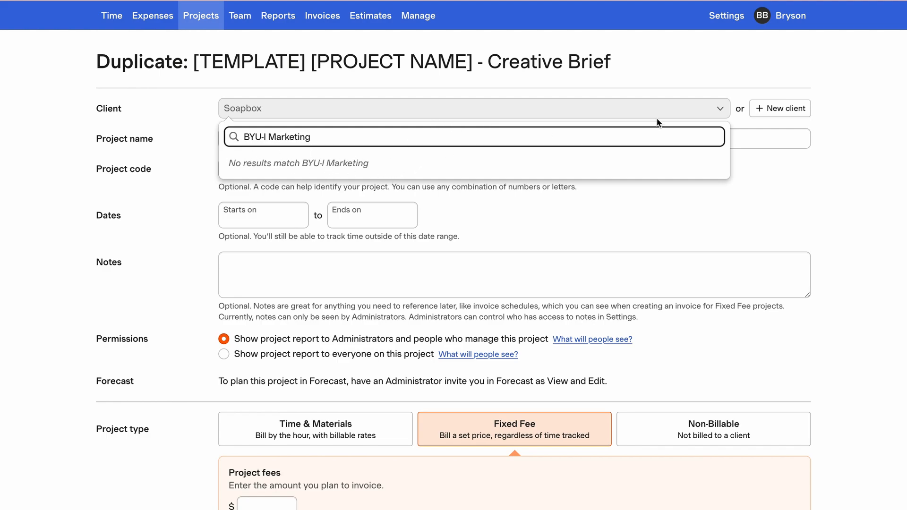
key(Escape)
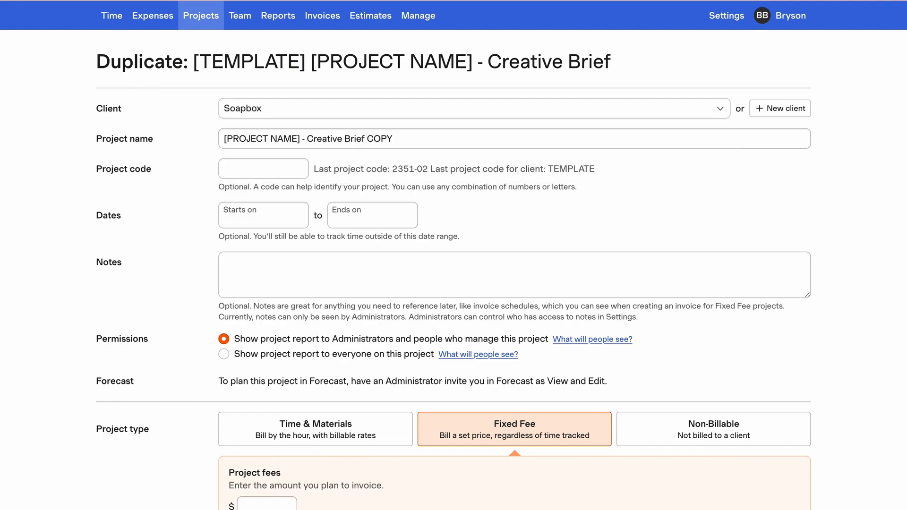
Enter BYU-I Marketing as a new client for the duplicated project
click(789, 112)
text(B)
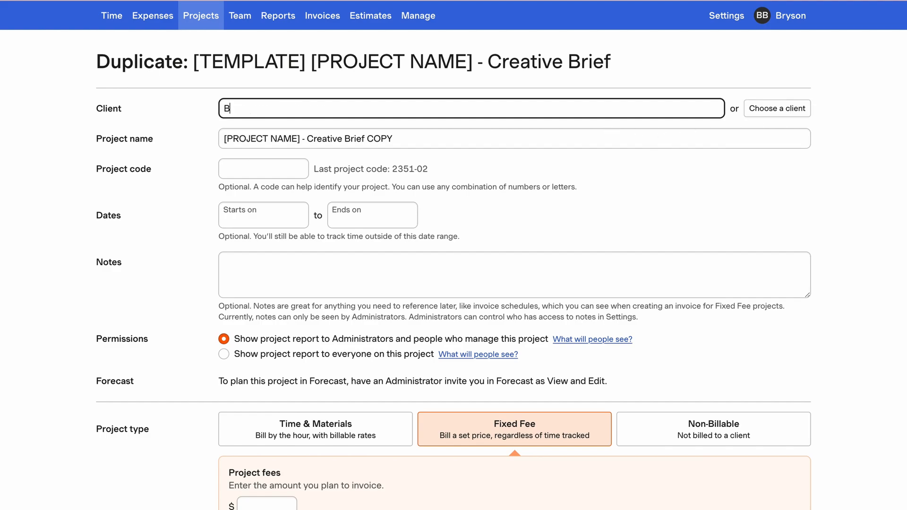
text(YU-I)
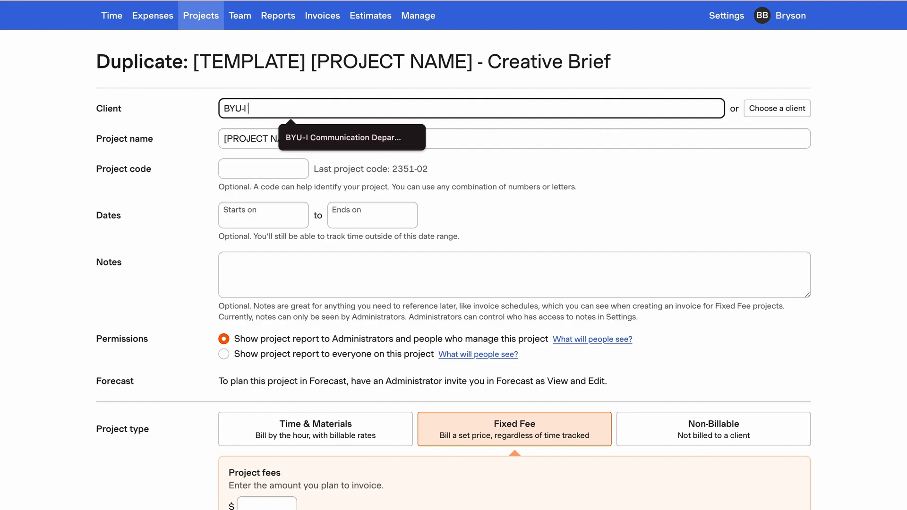
text( Marketing)
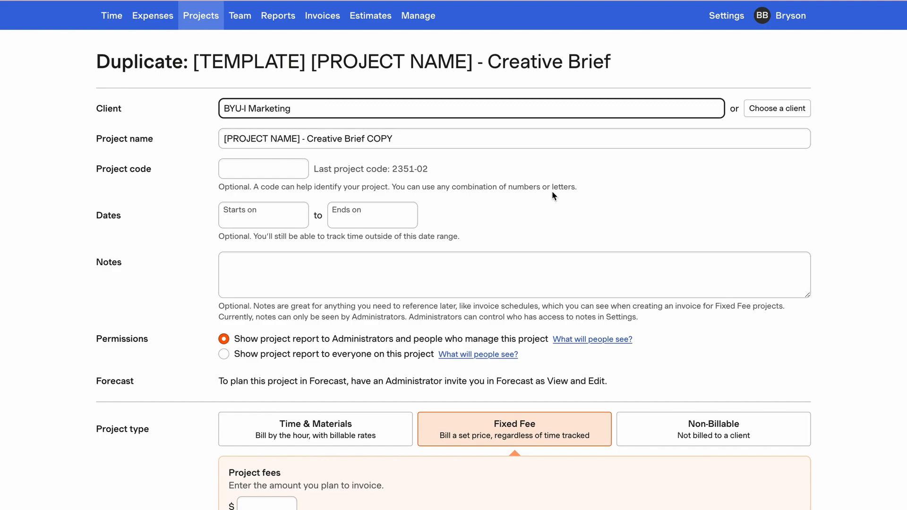
Remove the COPY suffix from the end of the duplicated project's name
click(397, 138)
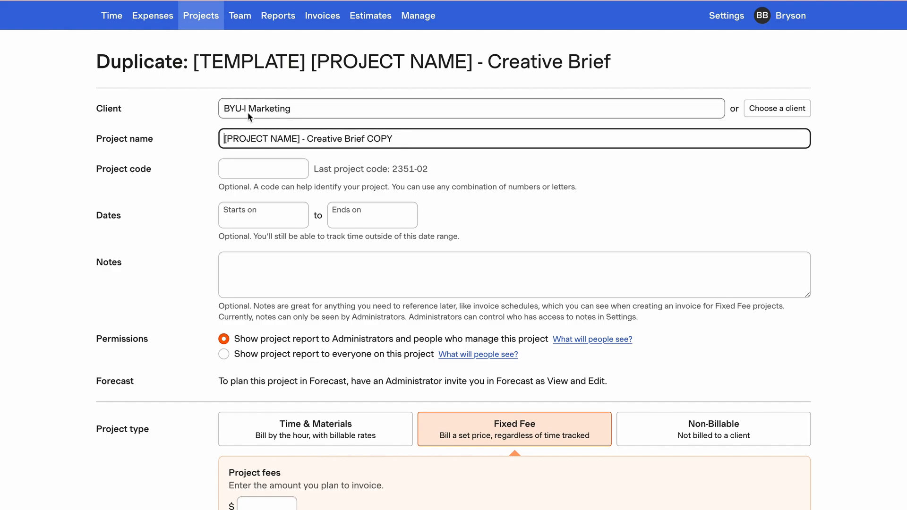
click(404, 141)
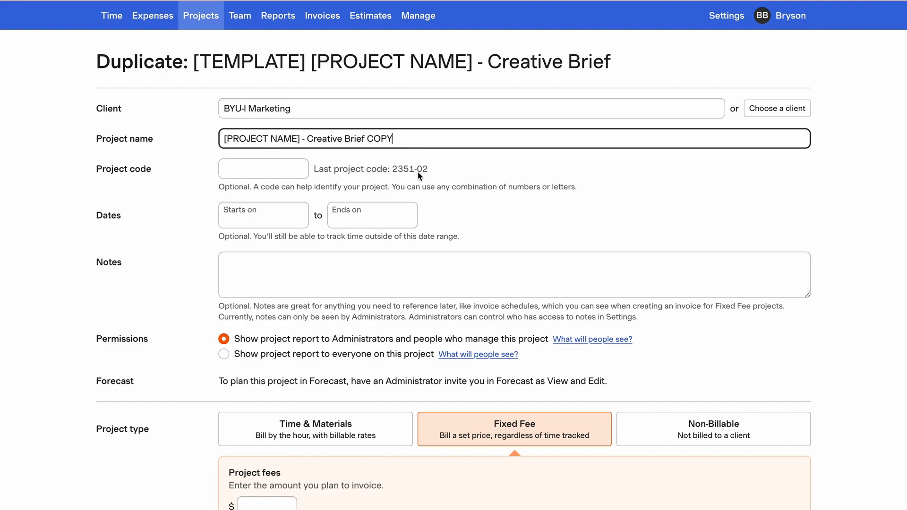
key(BackSpace)
key(BackSpace)
key(BackSpace)
key(BackSpace)
key(BackSpace)
Replace the PROJECT NAME placeholder so the project name reads "[Research BYUI Marketing] - Creative Brief"
click(298, 142)
key(BackSpace)
key(BackSpace)
key(BackSpace)
key(BackSpace)
key(BackSpace)
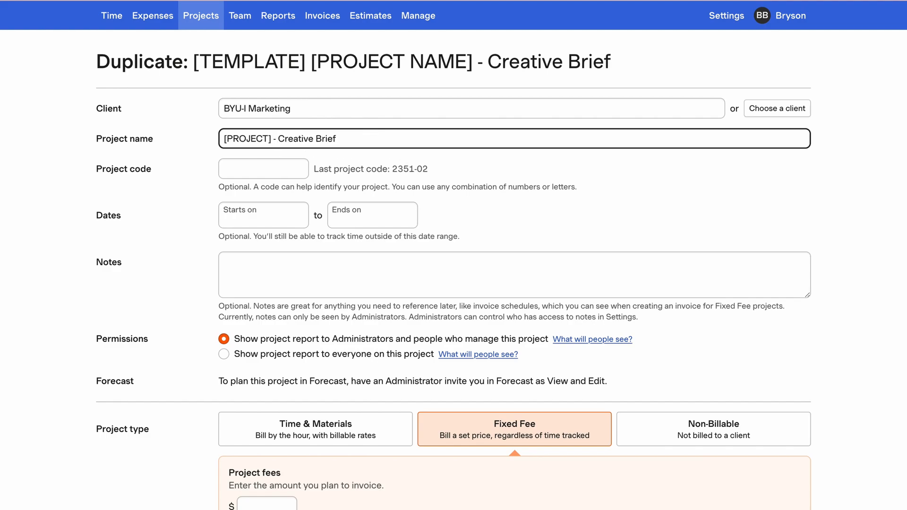
key(BackSpace)
key(BackSpace)
key(BackSpace)
key(BackSpace)
key(BackSpace)
key(BackSpace)
key(BackSpace)
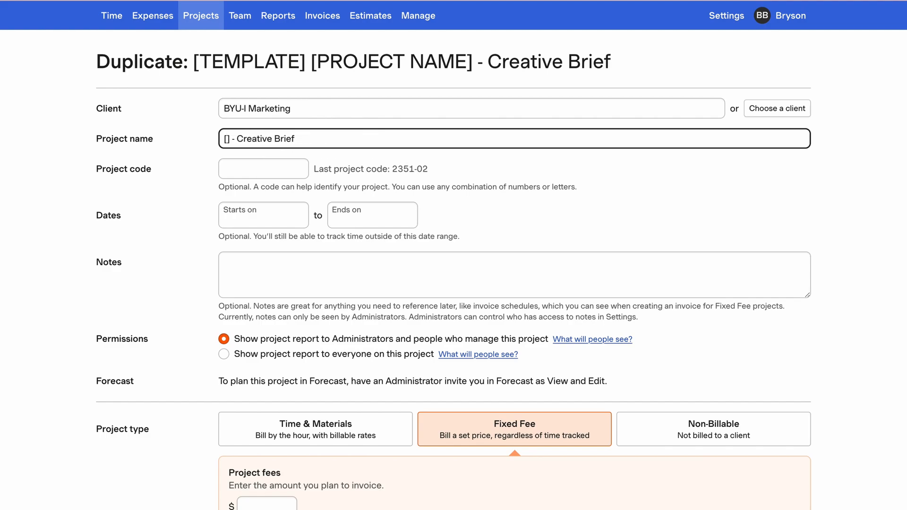
text(Reserach)
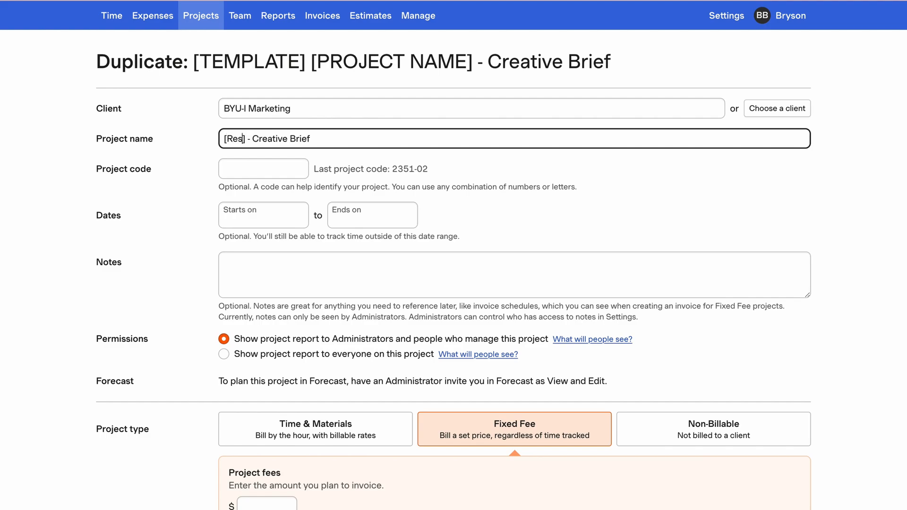
key(BackSpace)
key(BackSpace)
key(BackSpace)
key(BackSpace)
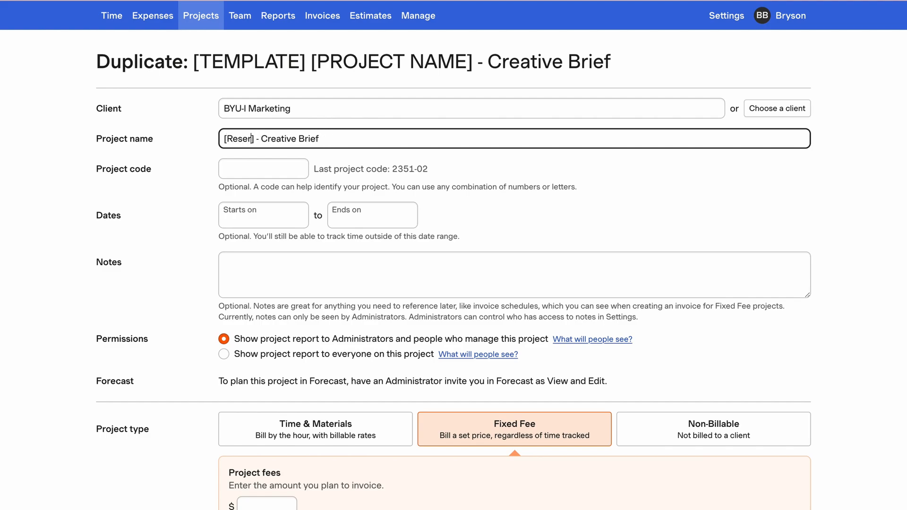
text(arch for M)
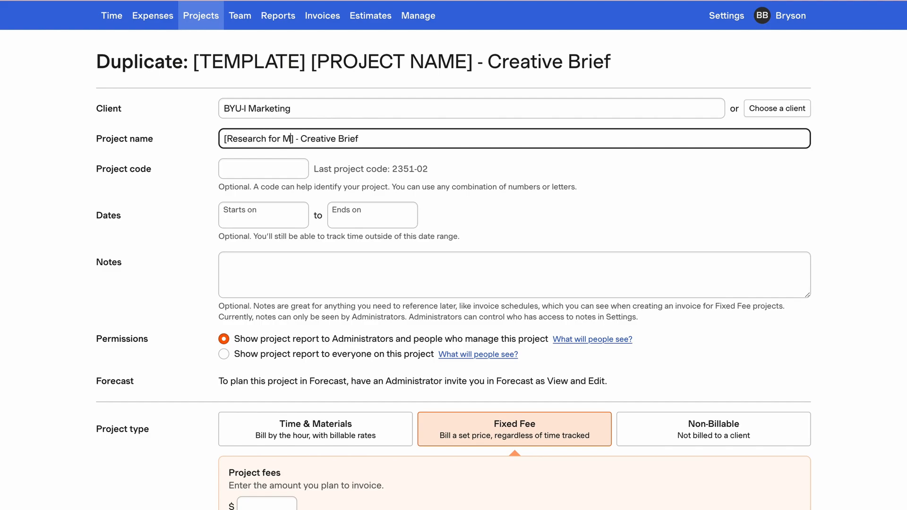
key(BackSpace)
key(BackSpace)
key(BackSpace)
key(BackSpace)
key(BackSpace)
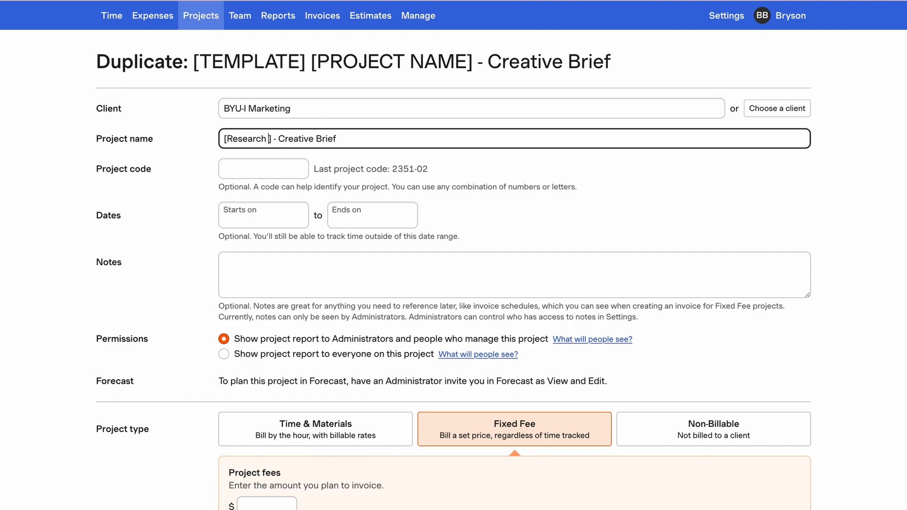
text(BYUI Ma)
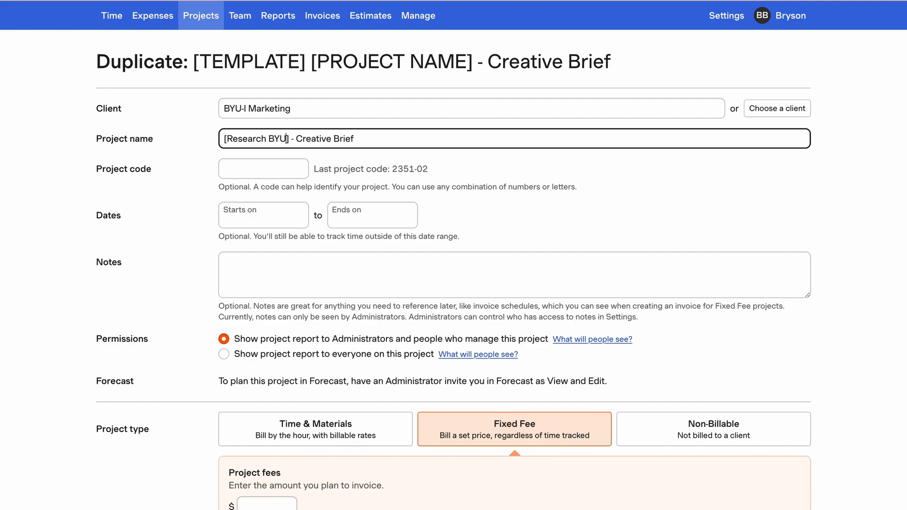
text(rketing)
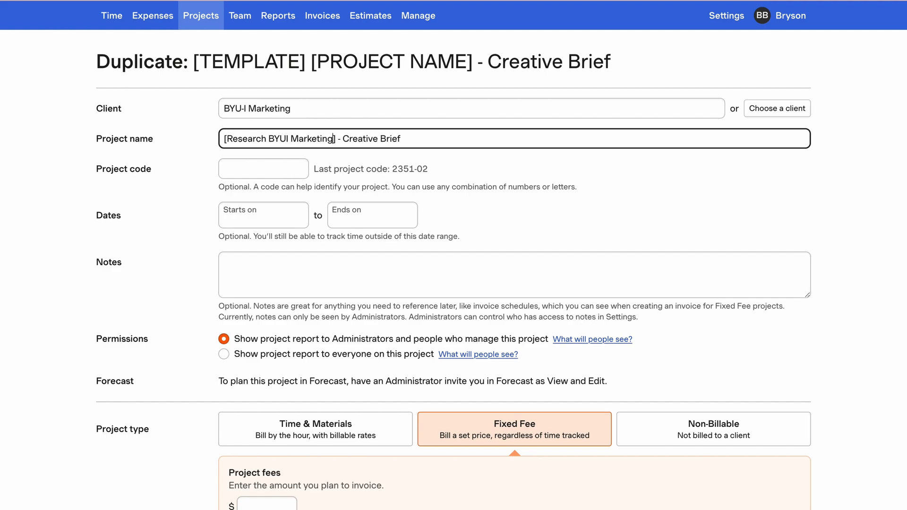
Set the project code of the duplicated project to 3050
click(257, 175)
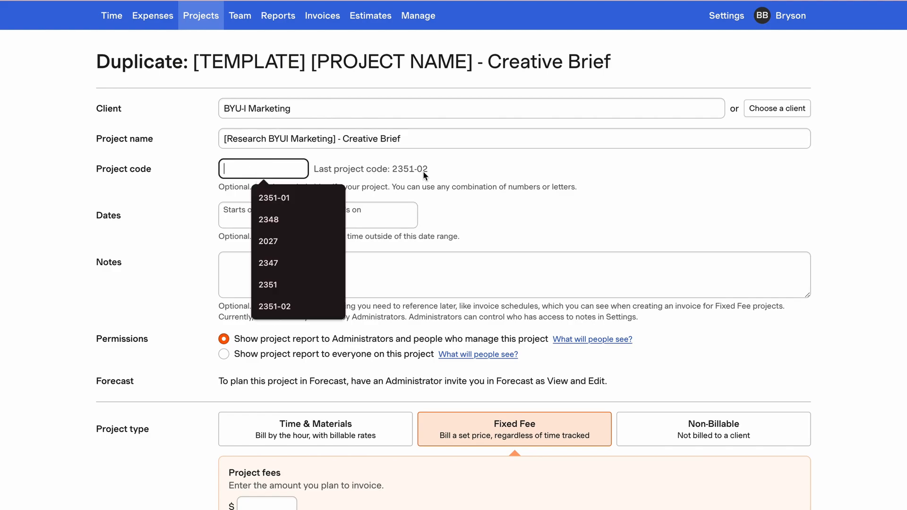
click(440, 175)
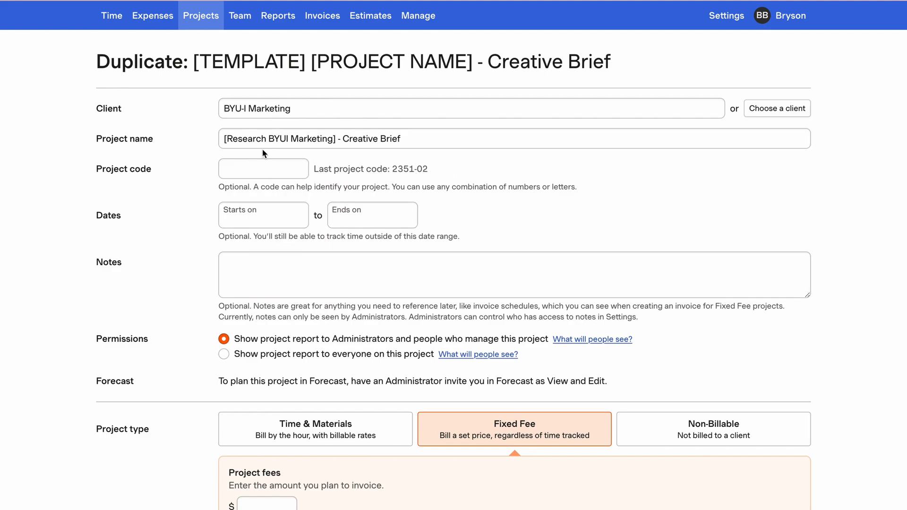
click(263, 169)
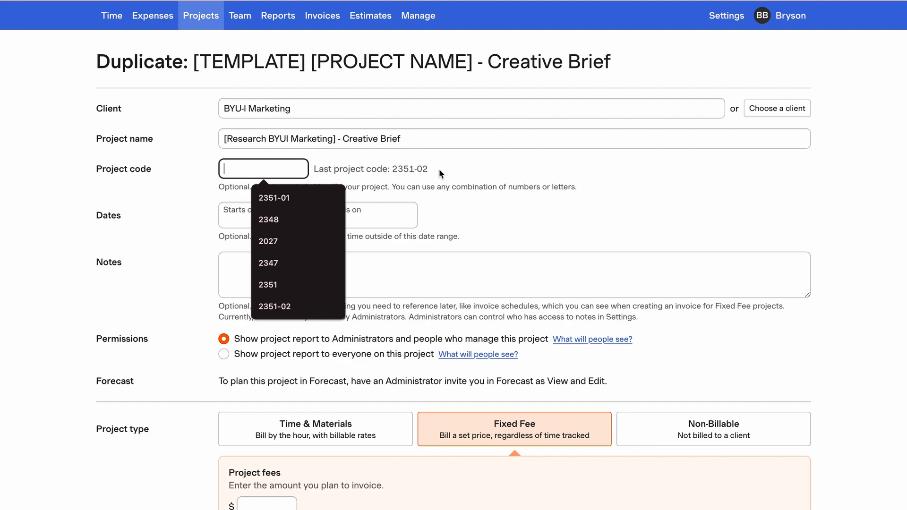
text(3050)
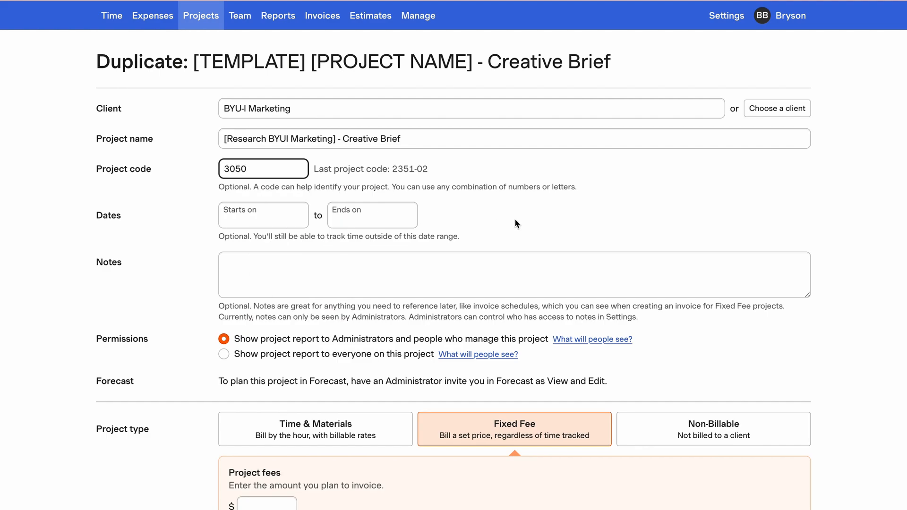
click(577, 217)
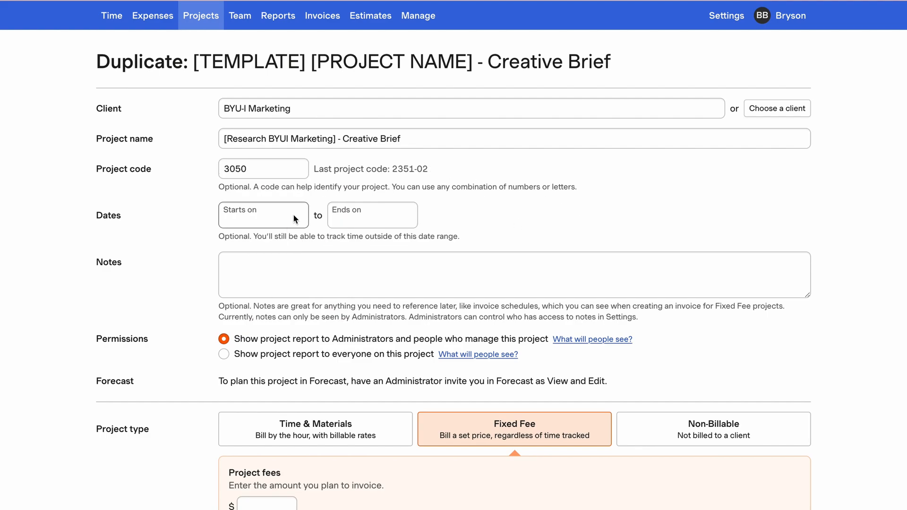
Examine the project type, fees, budget, tasks and team settings carried over from the template
scroll(294, 218, down, 6)
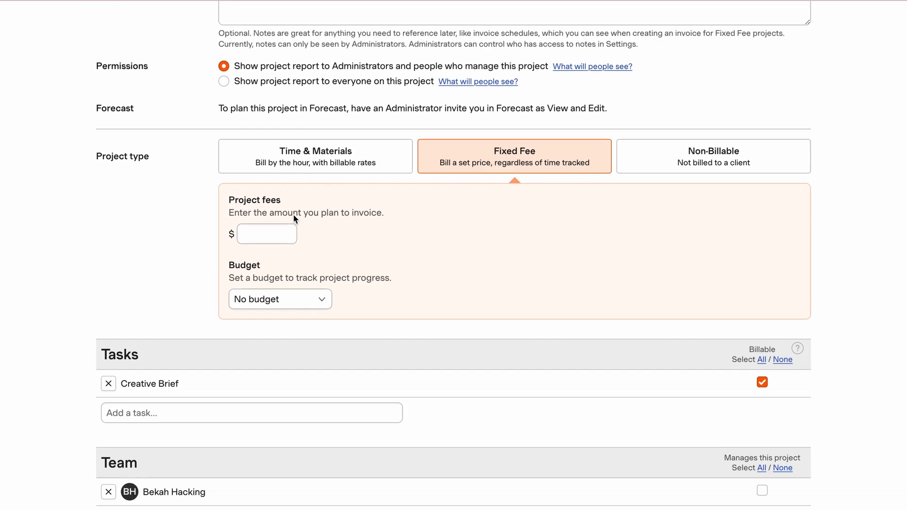
scroll(294, 218, down, 4)
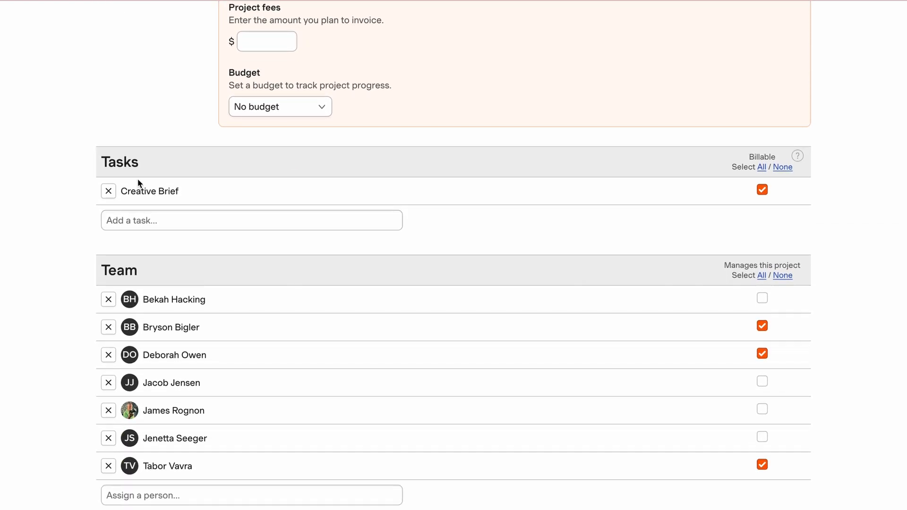
scroll(138, 182, up, 2)
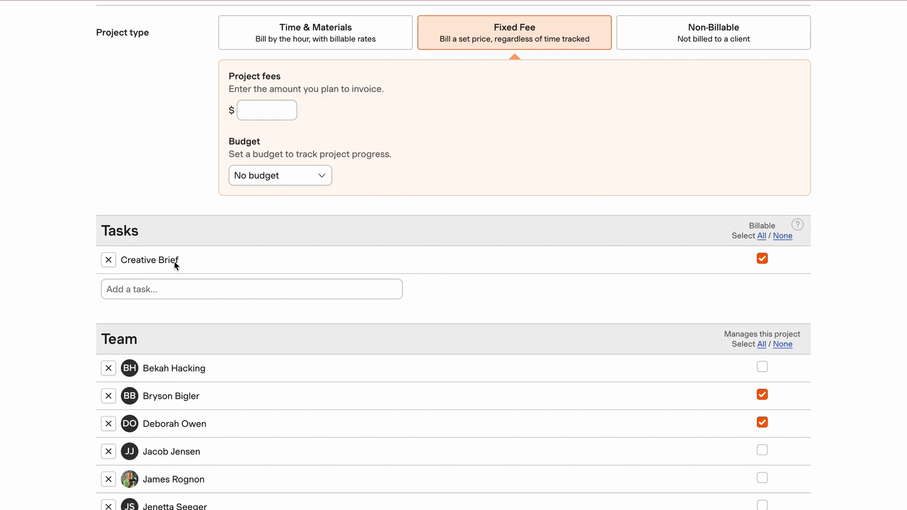
scroll(194, 255, down, 3)
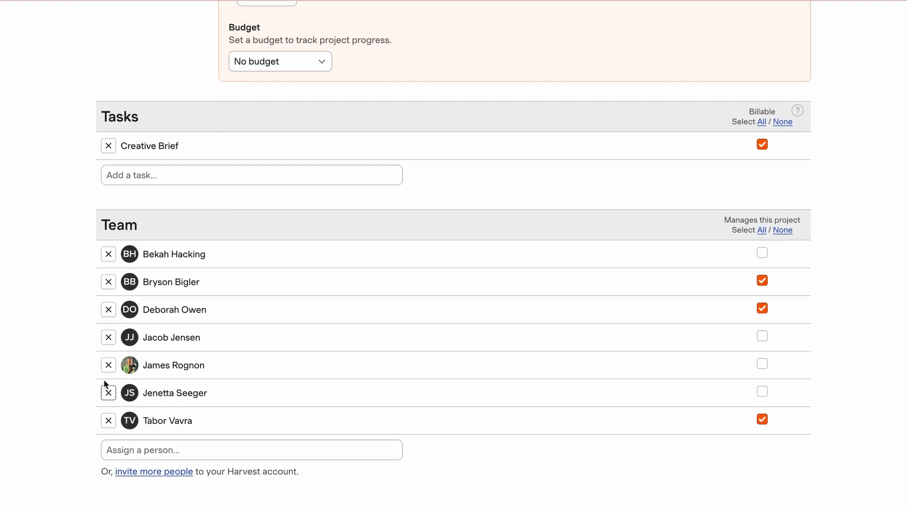
scroll(137, 399, up, 2)
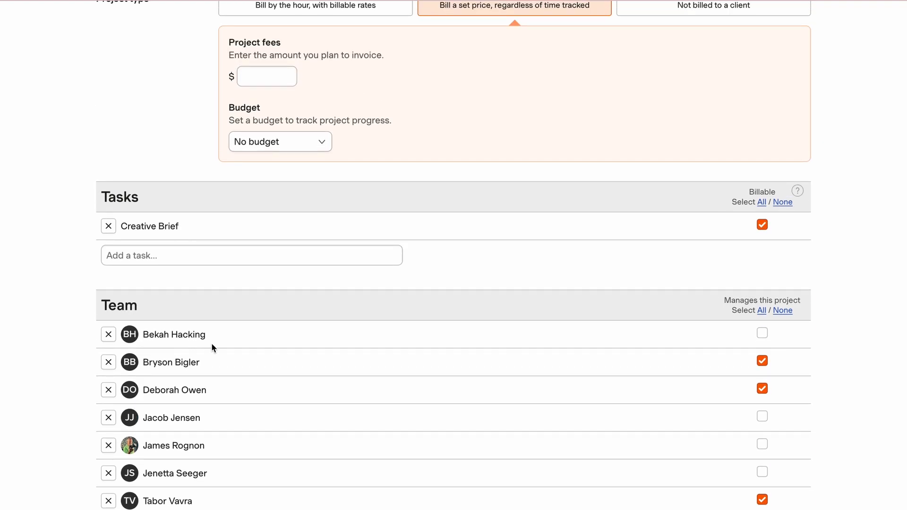
scroll(186, 393, up, 4)
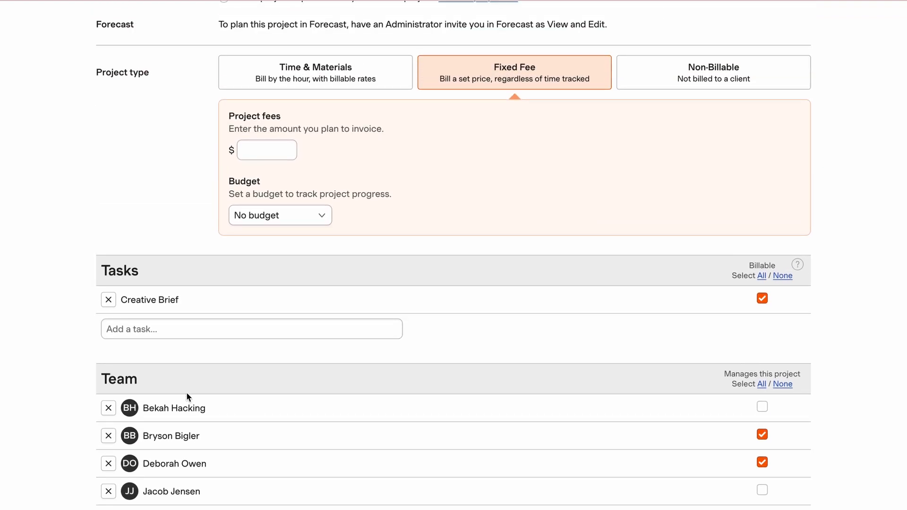
scroll(186, 392, down, 6)
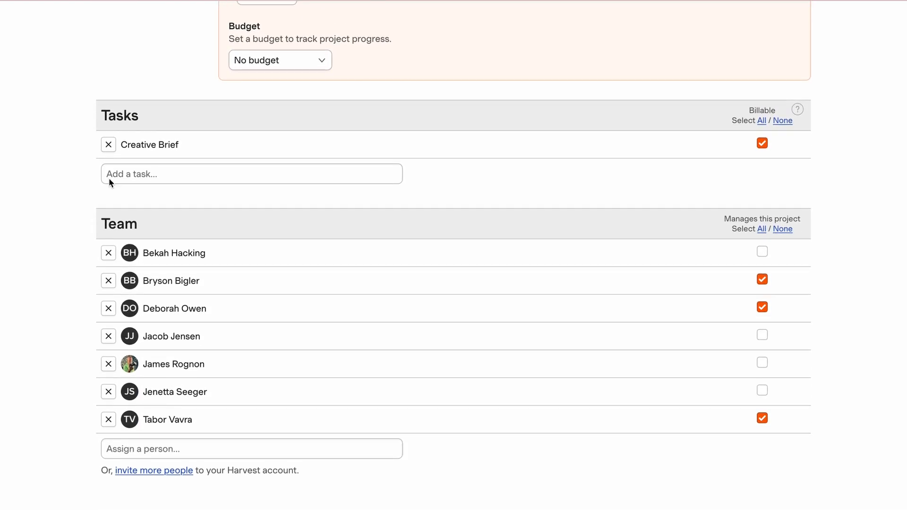
Assign one more person from the people list to the project's team
click(138, 448)
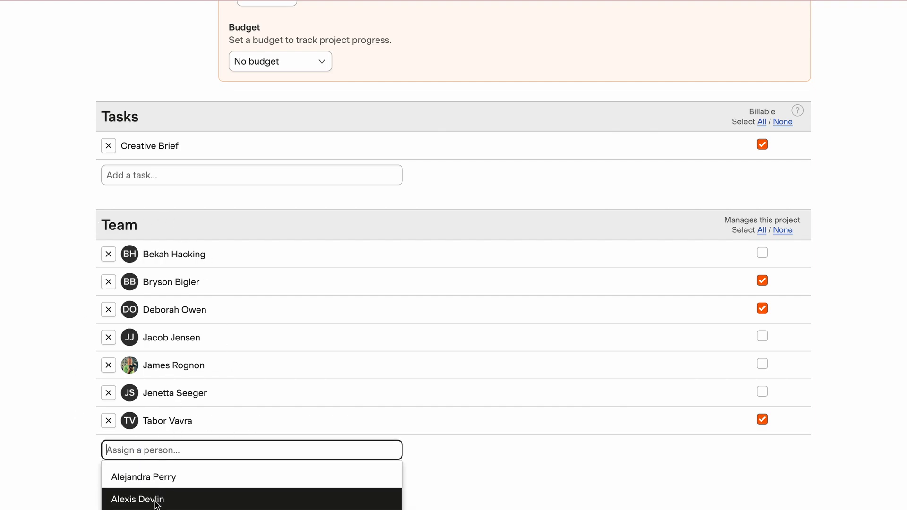
scroll(156, 508, down, 2)
scroll(152, 505, down, 1)
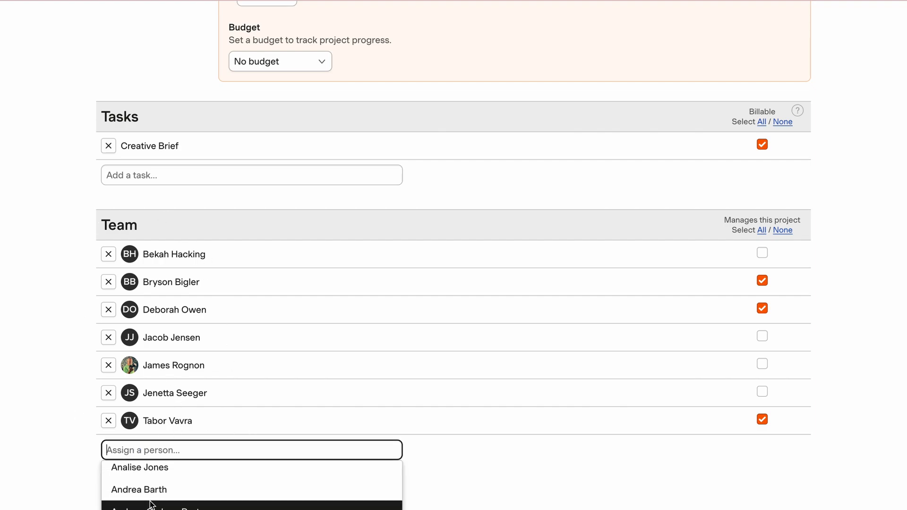
click(153, 493)
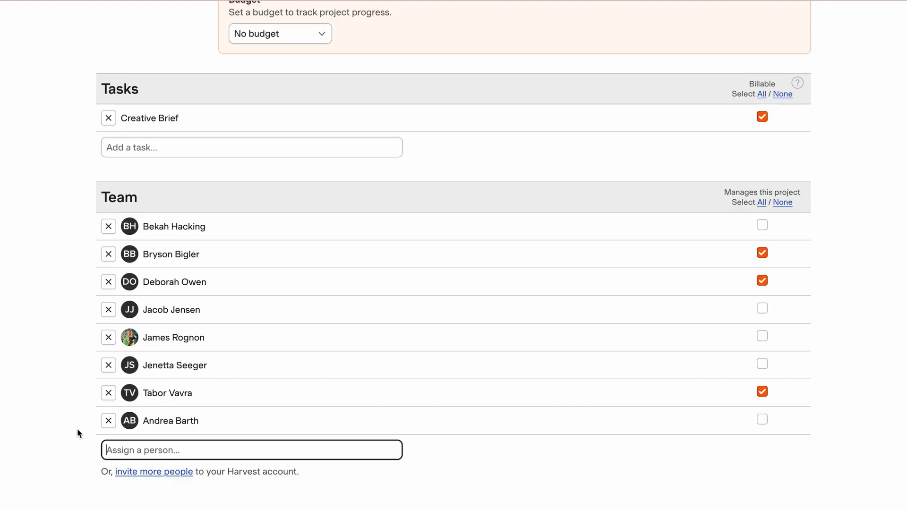
Check over the project settings once more and save the duplicated project
scroll(162, 415, up, 10)
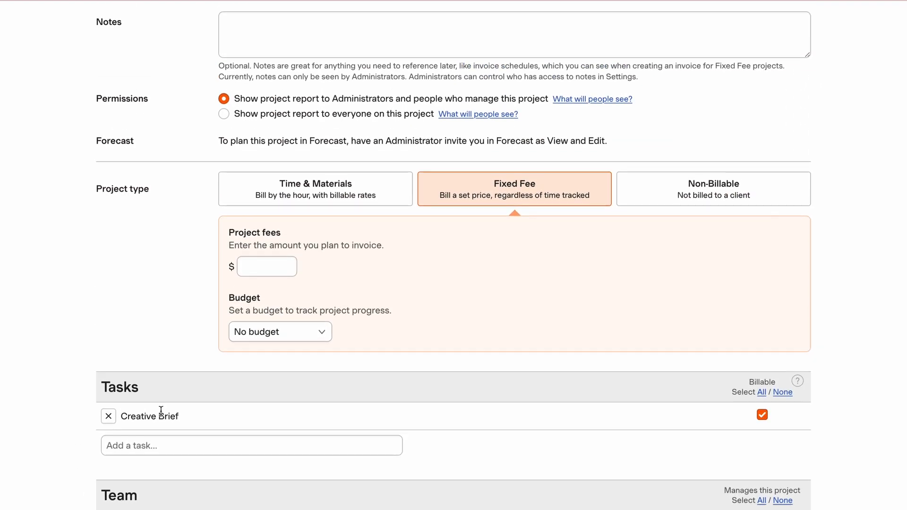
scroll(161, 415, down, 12)
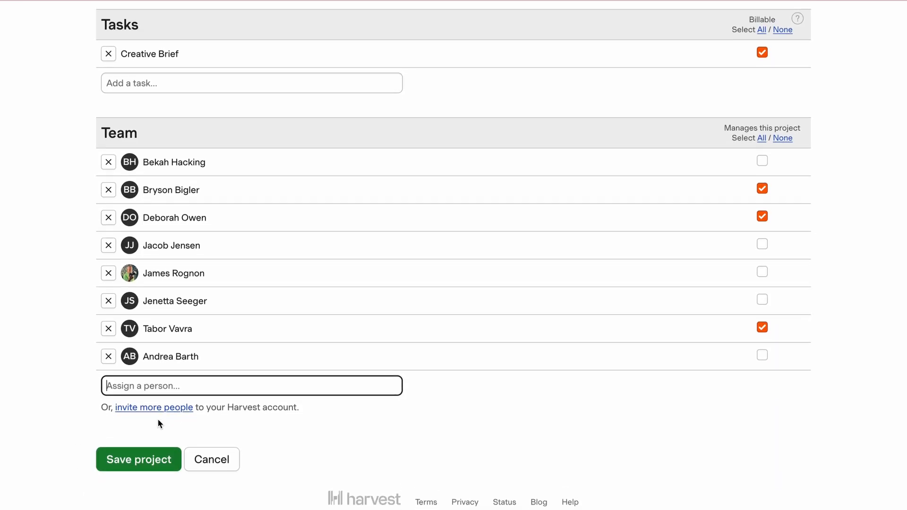
click(140, 469)
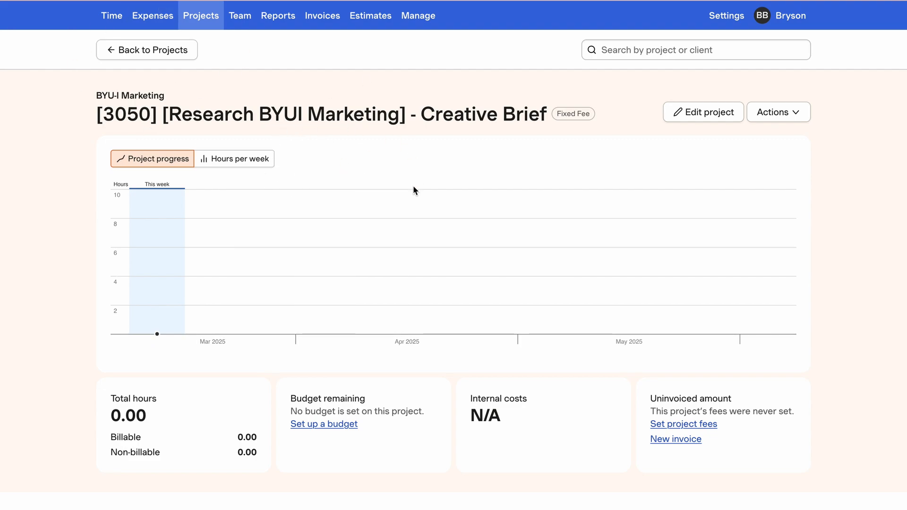
Examine the new project's page, covering the progress chart, hours and budget summaries, tasks, team and invoices
scroll(355, 234, down, 2)
mouse_move(176, 232)
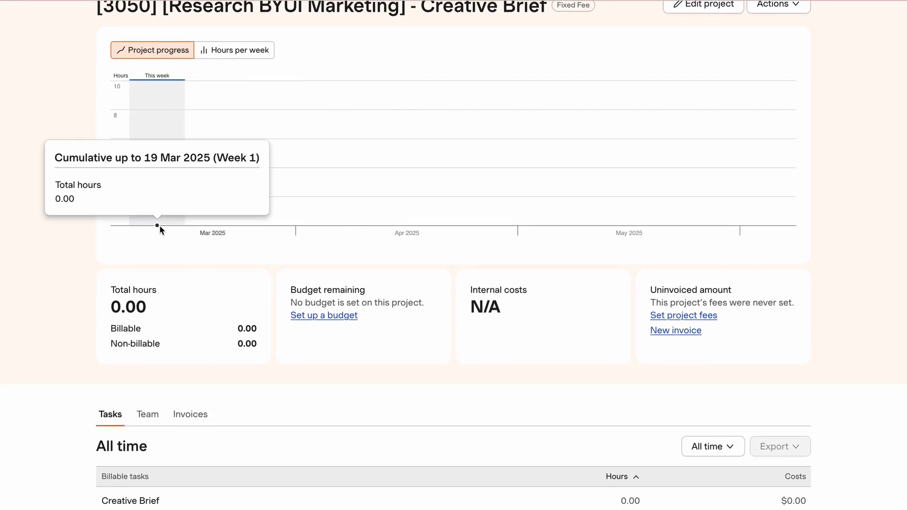
scroll(283, 350, down, 1)
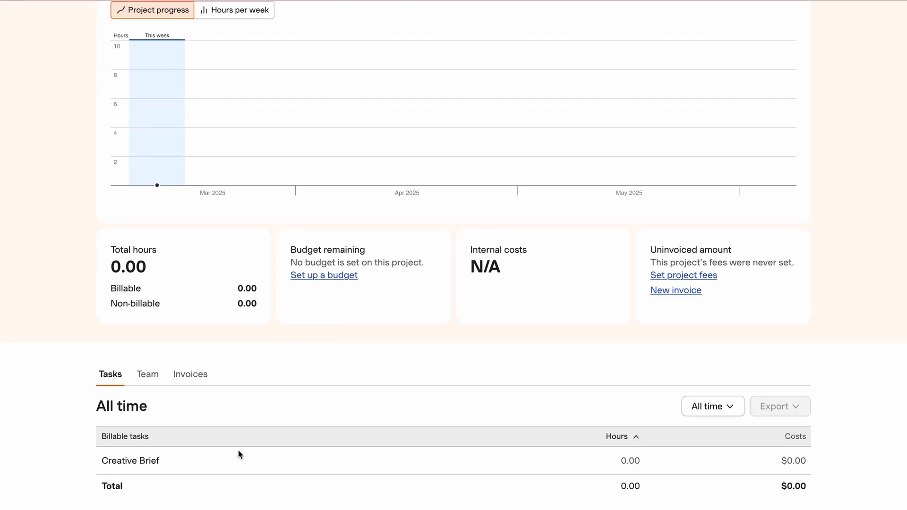
scroll(284, 407, up, 1)
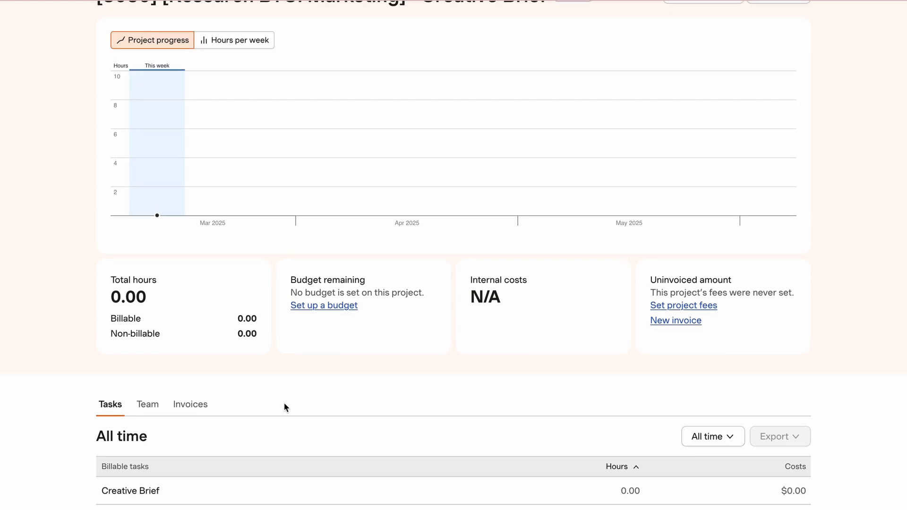
click(149, 406)
scroll(235, 478, down, 3)
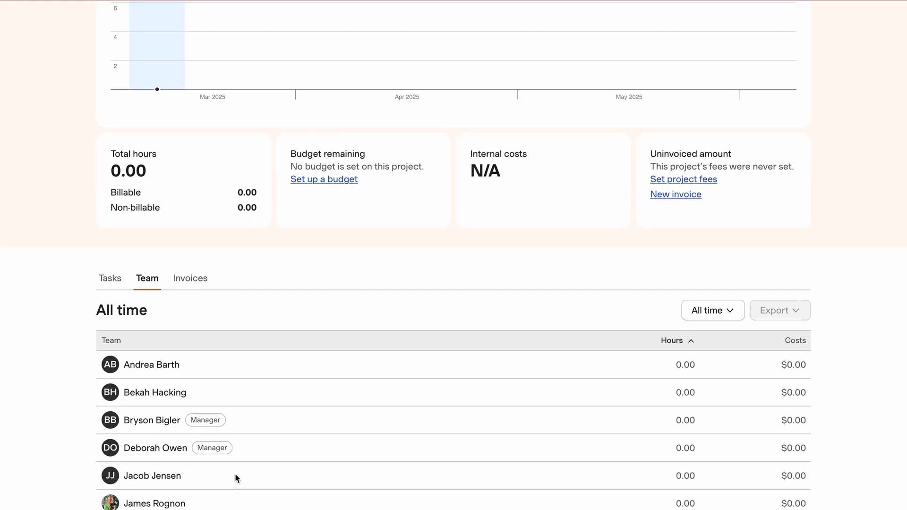
scroll(330, 364, down, 2)
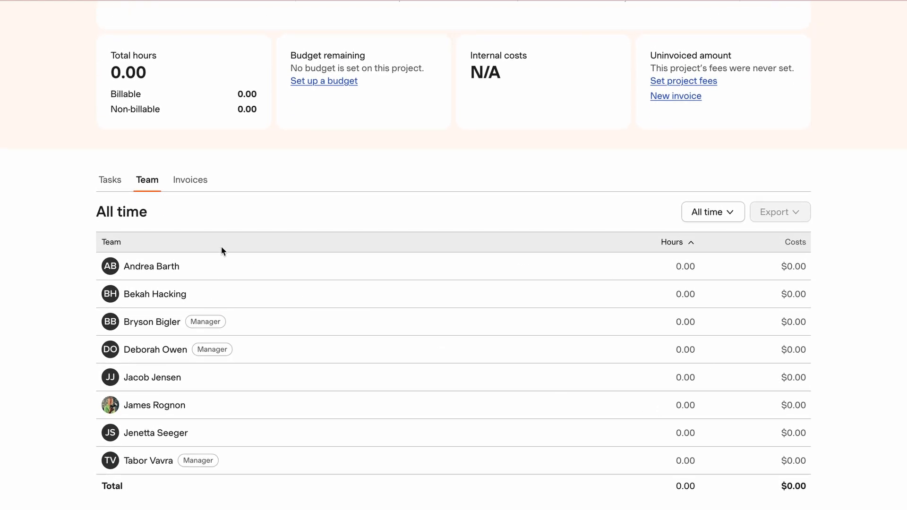
click(202, 180)
scroll(296, 242, down, 3)
scroll(276, 265, up, 1)
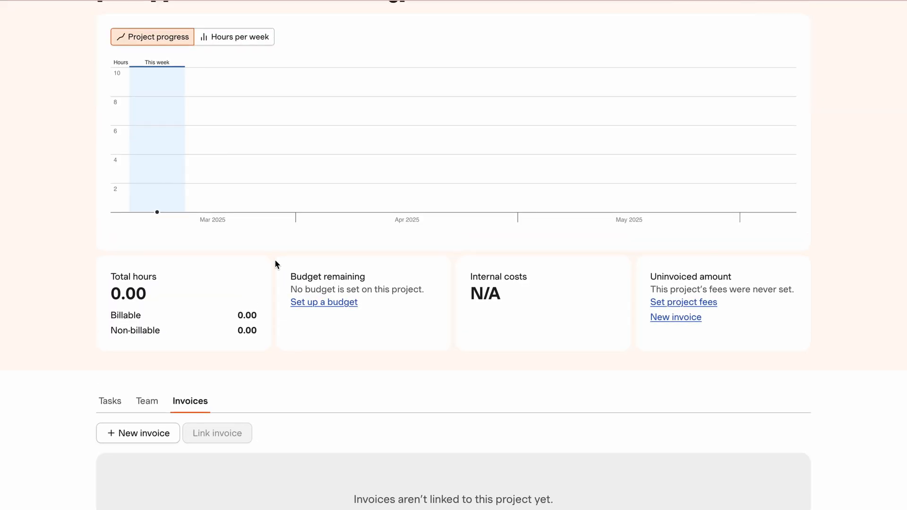
scroll(277, 263, down, 1)
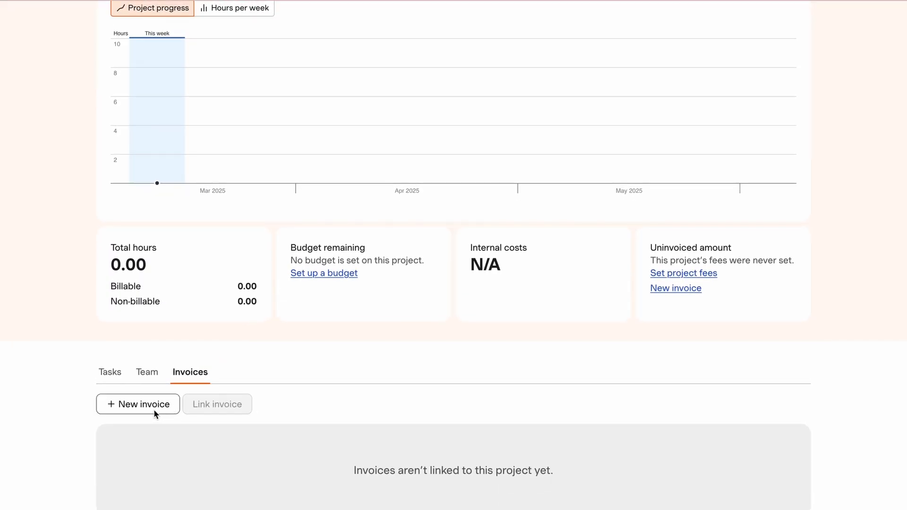
Review the new project's billable task hours and costs together with its progress chart and summary figures
click(111, 373)
scroll(321, 432, up, 2)
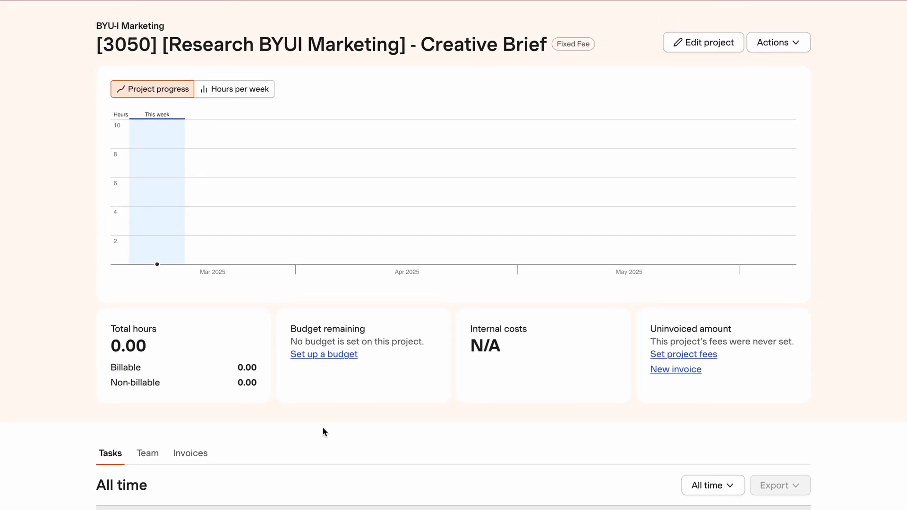
scroll(325, 431, down, 2)
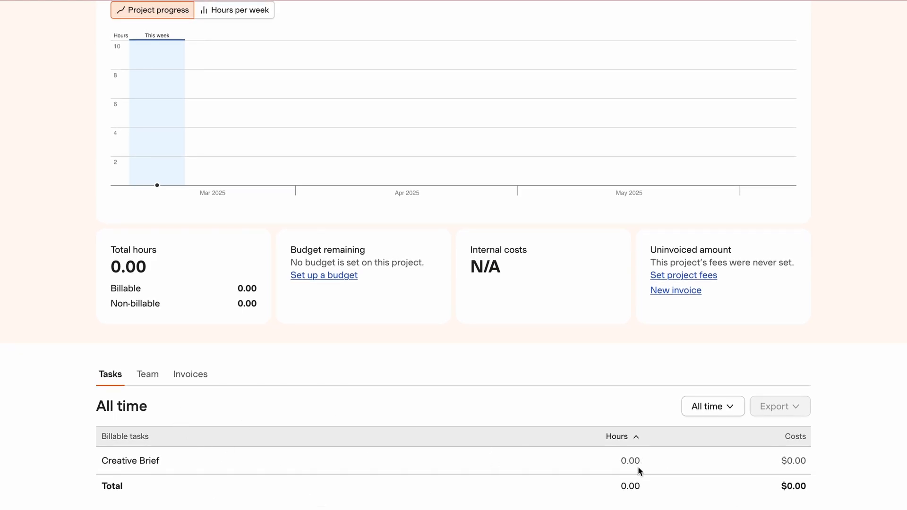
scroll(637, 466, up, 4)
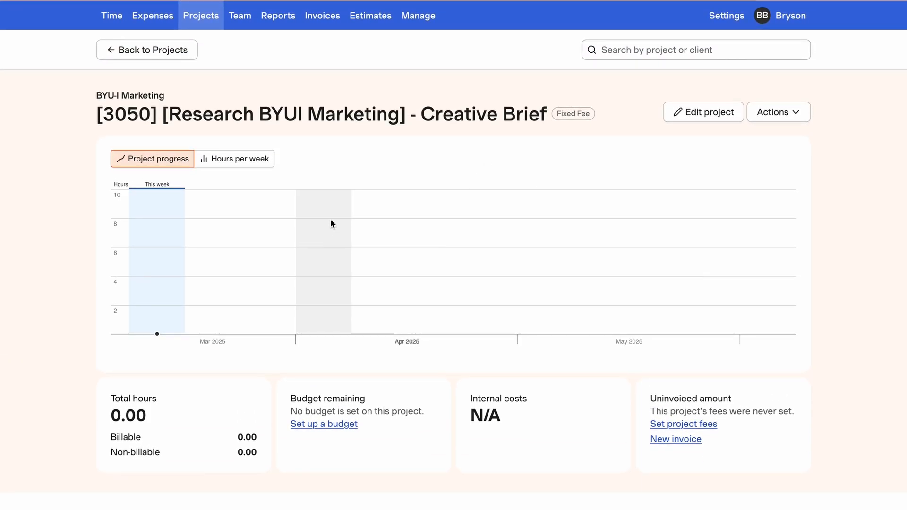
Delete the project "[3050] [Research BYUI Marketing] - Creative Brief" from the projects list, entering DELETE as confirmation
click(183, 50)
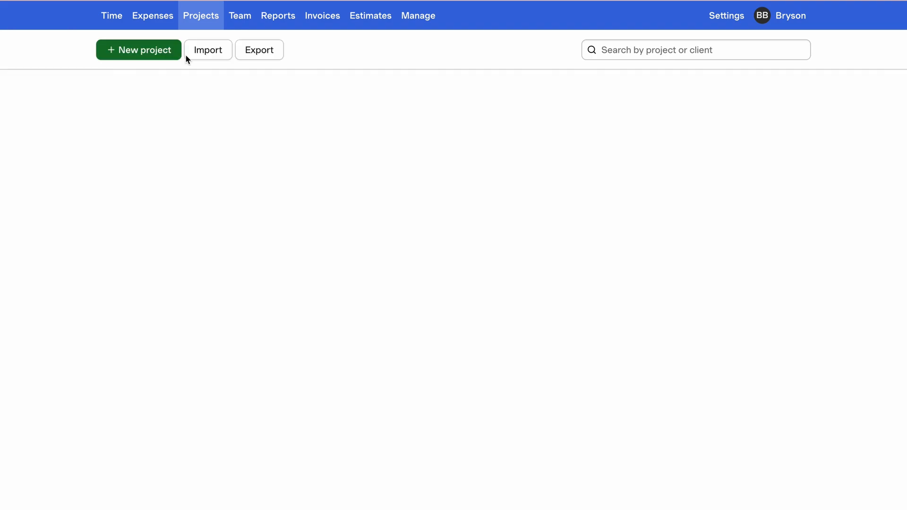
scroll(333, 378, down, 3)
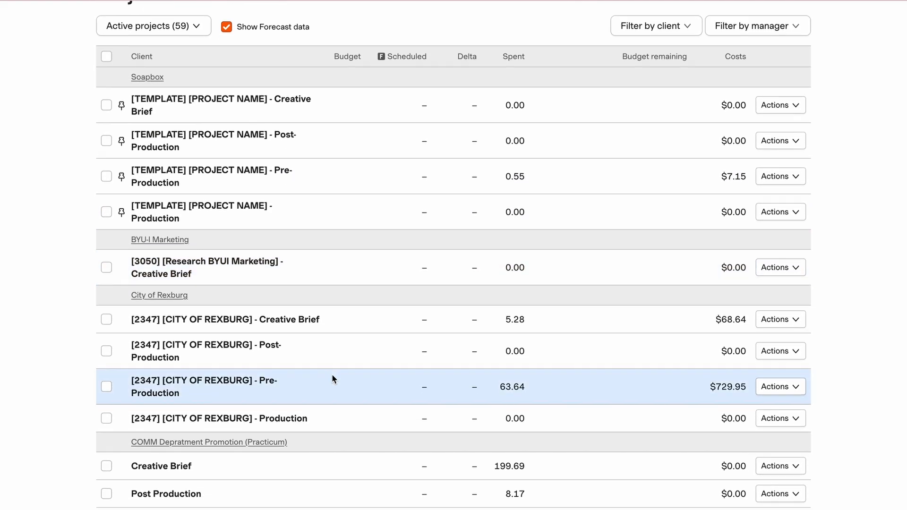
scroll(332, 377, down, 1)
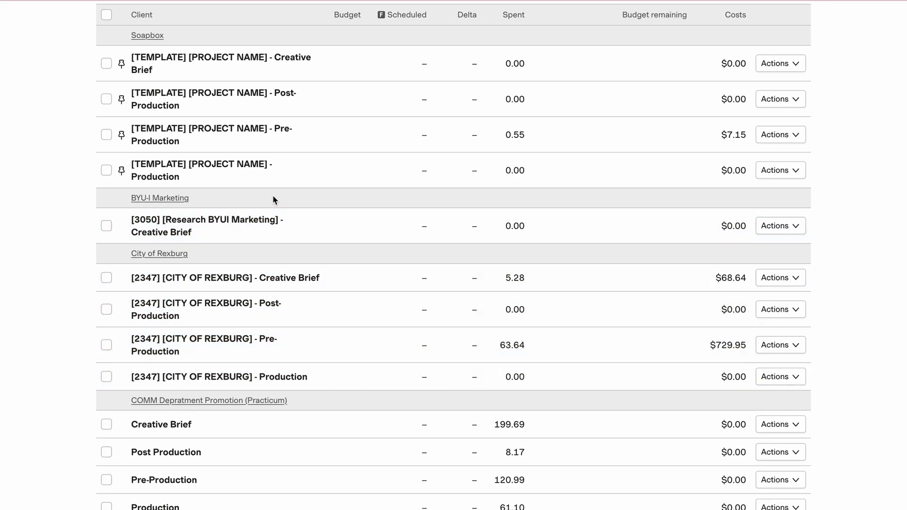
scroll(273, 196, up, 1)
click(107, 275)
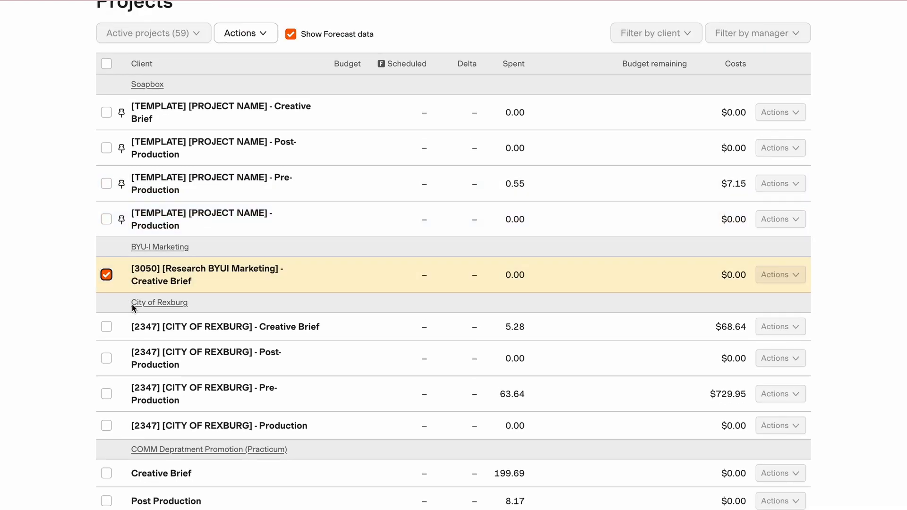
scroll(132, 304, up, 2)
click(252, 127)
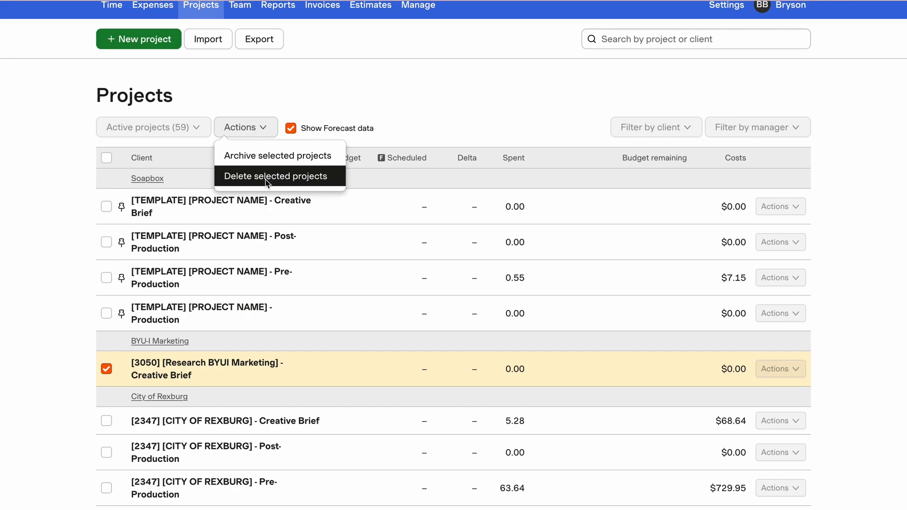
click(269, 177)
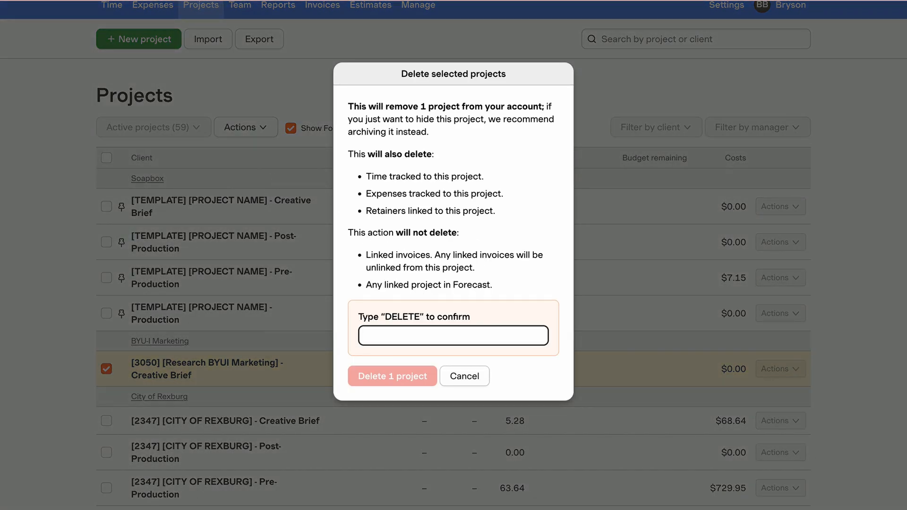
text(DELETE)
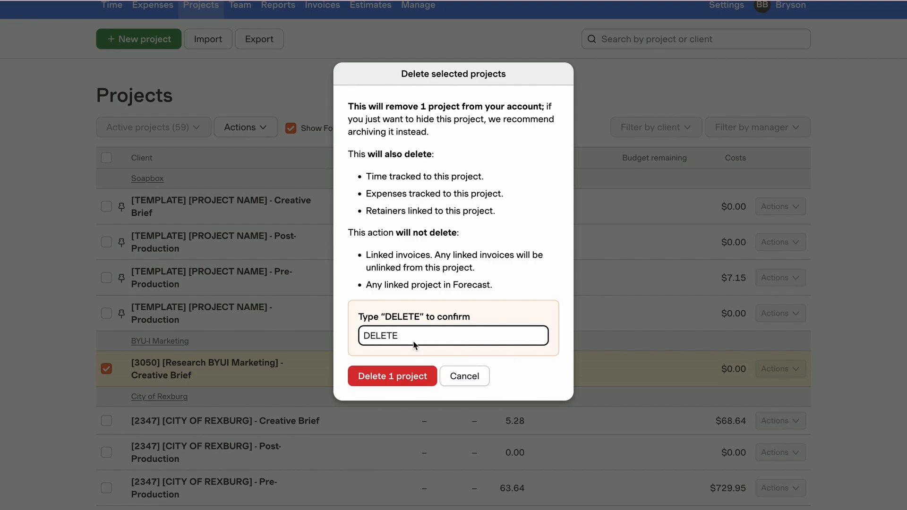
click(393, 381)
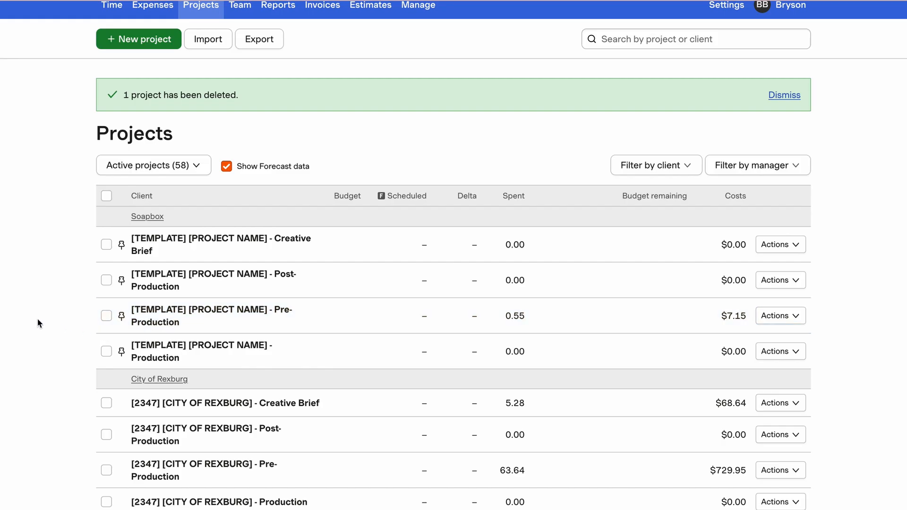
Dismiss the deletion notice above the projects list
scroll(38, 318, down, 1)
scroll(38, 318, up, 1)
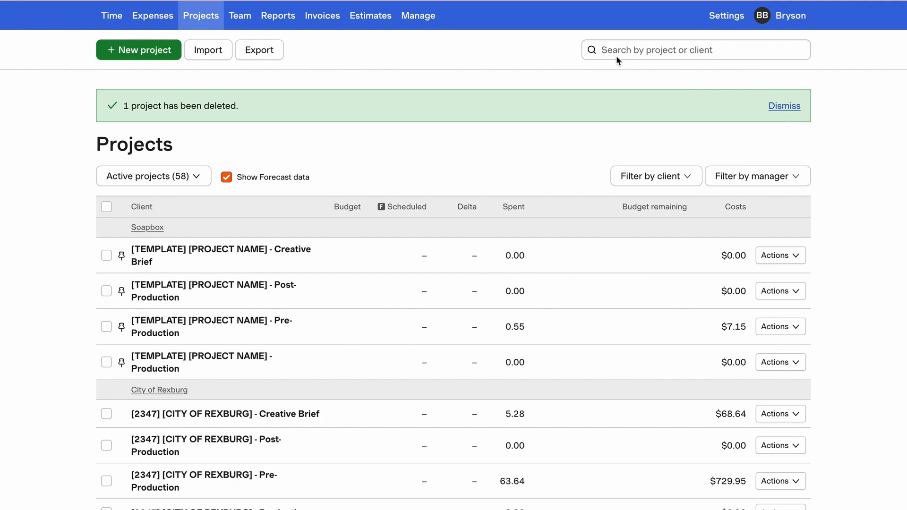
click(784, 106)
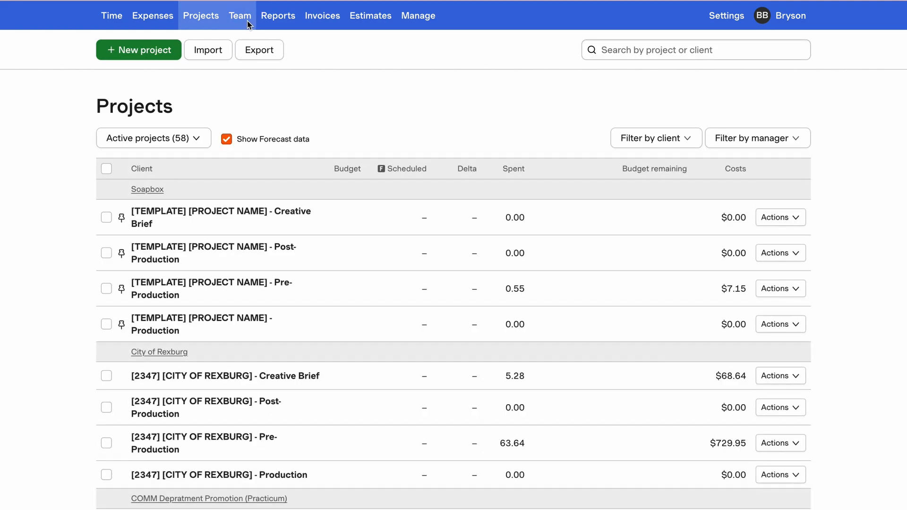
Open the team overview for this week and examine the employees' timer indicators, roles and tracked hours
click(248, 21)
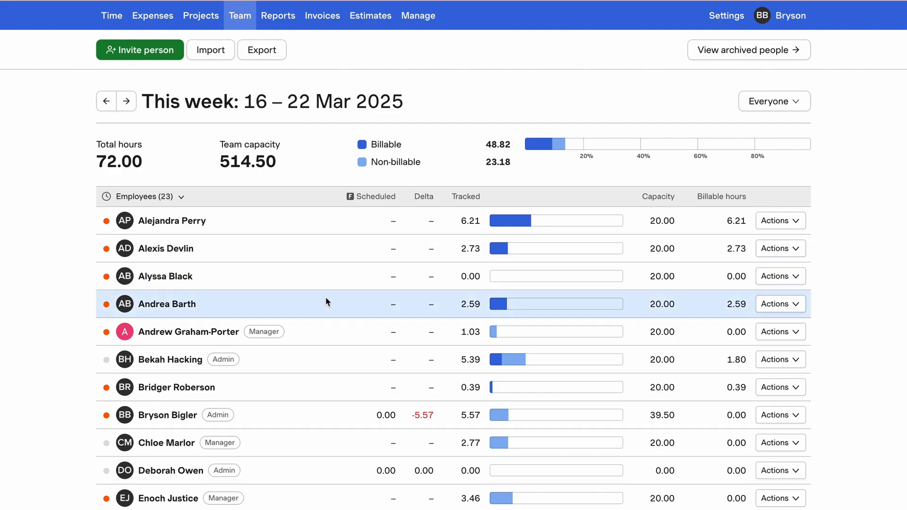
scroll(326, 302, down, 3)
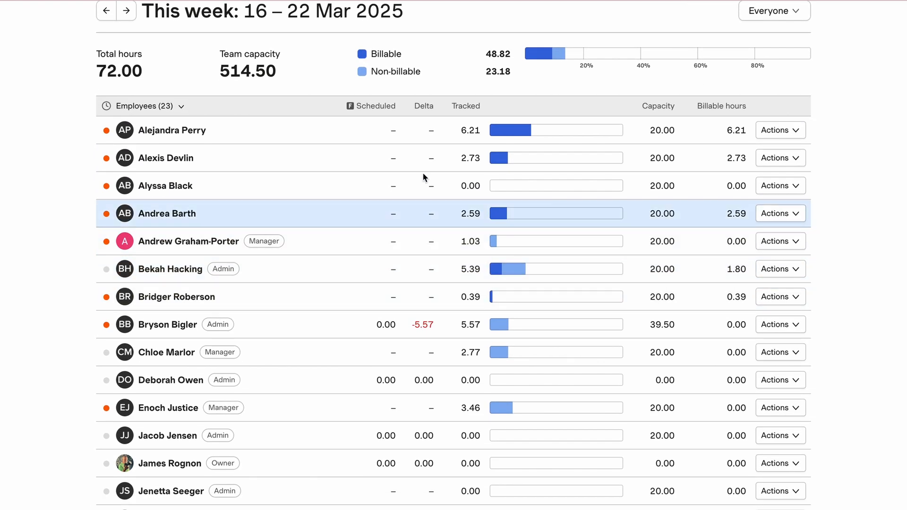
scroll(273, 144, up, 1)
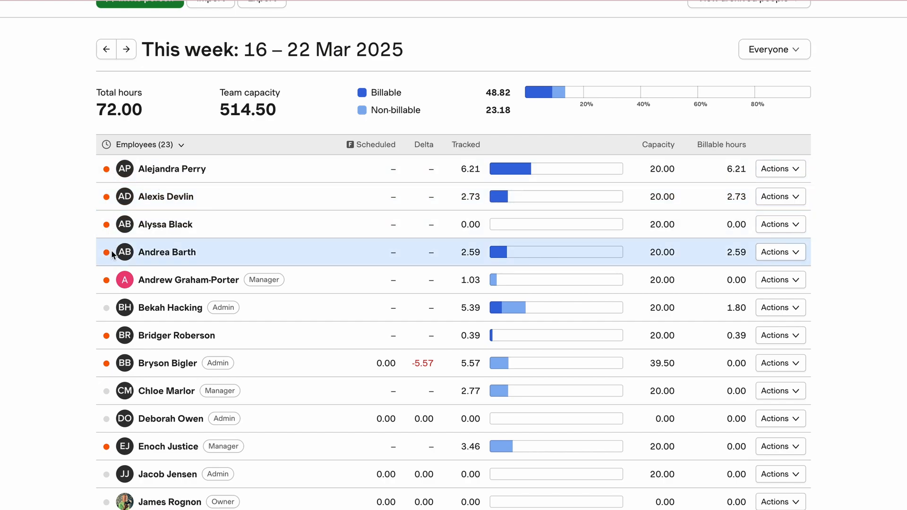
scroll(107, 277, down, 3)
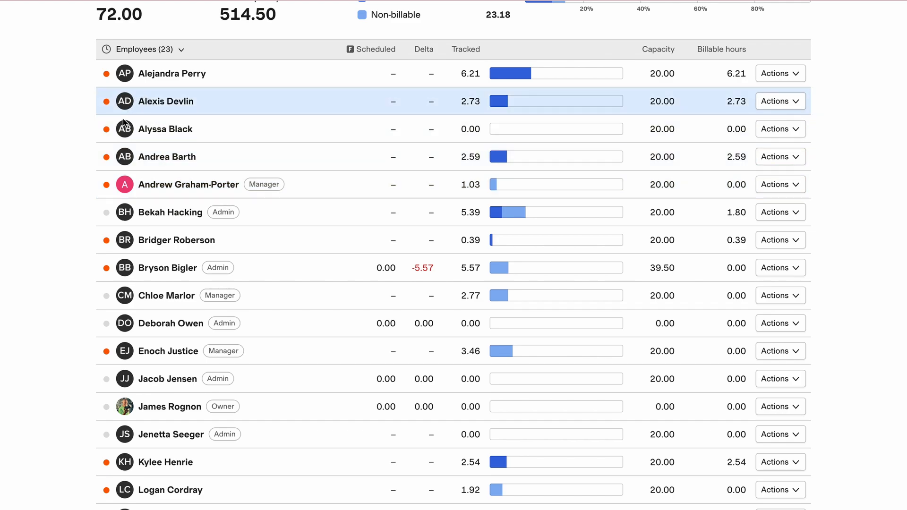
scroll(137, 323, down, 2)
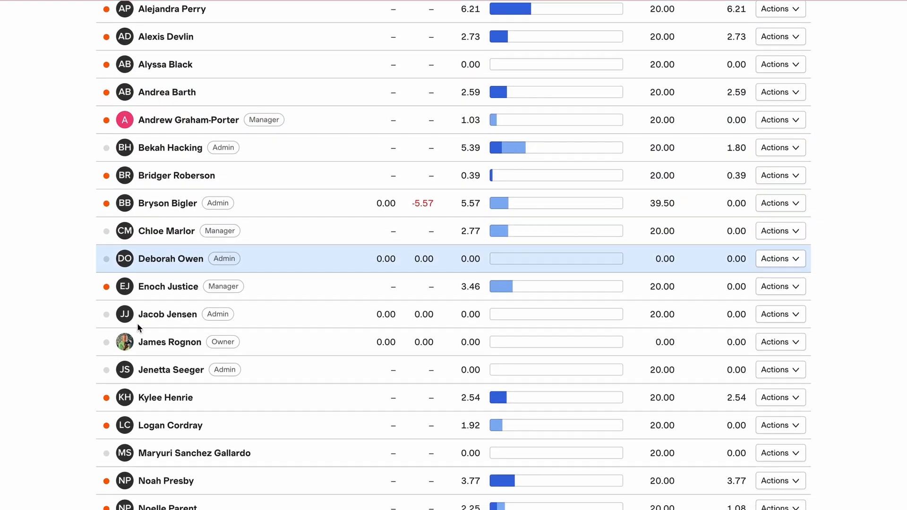
scroll(124, 326, down, 1)
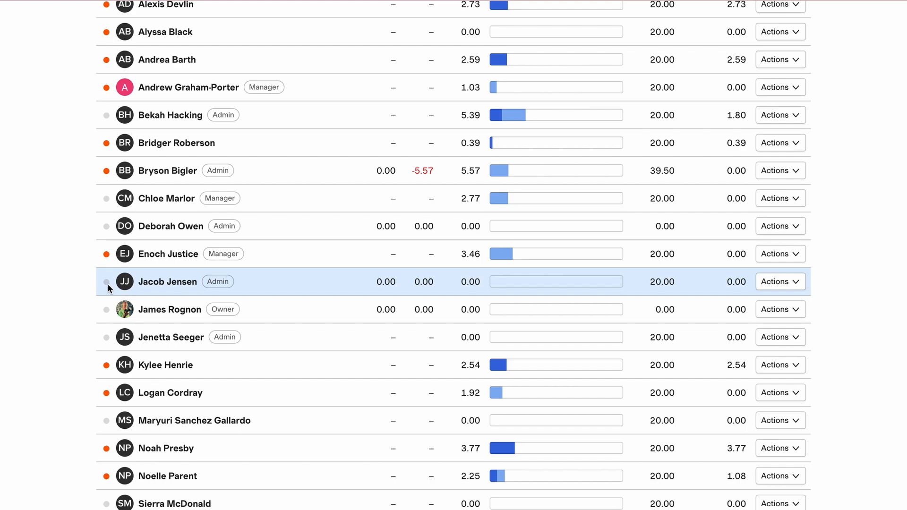
scroll(496, 167, up, 2)
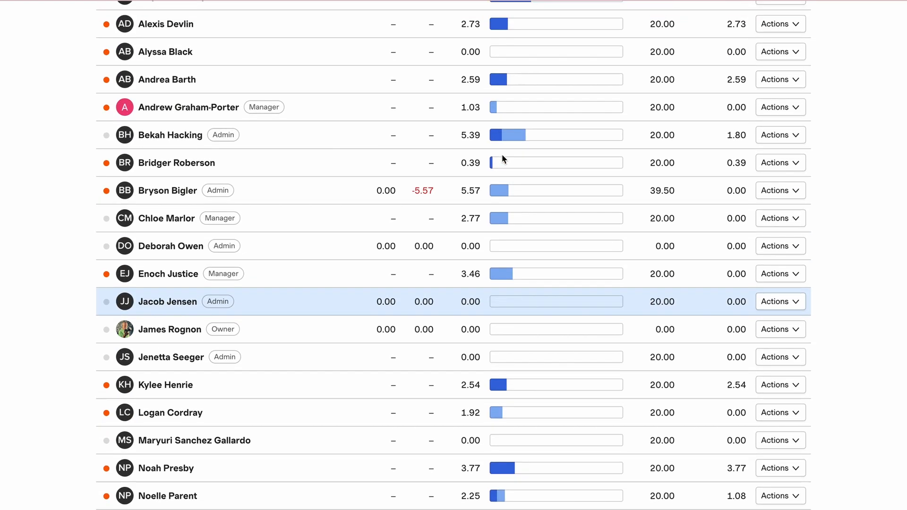
scroll(471, 156, up, 2)
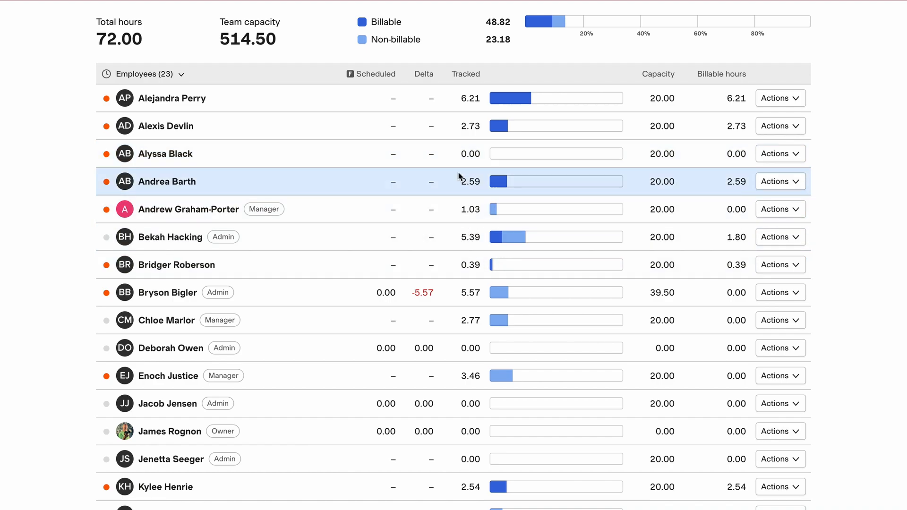
Compare weekly capacity, tracked hours and billable hours across the employee and contractor lists
scroll(396, 166, down, 8)
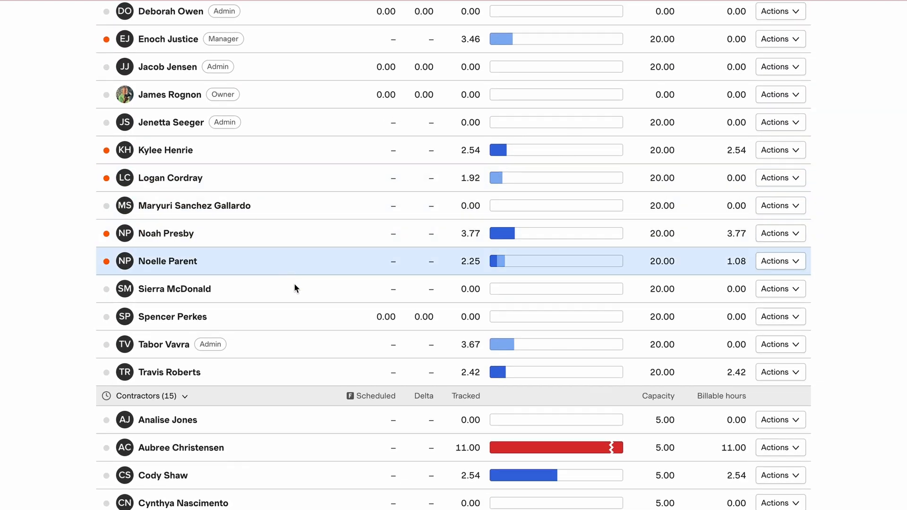
scroll(607, 316, up, 9)
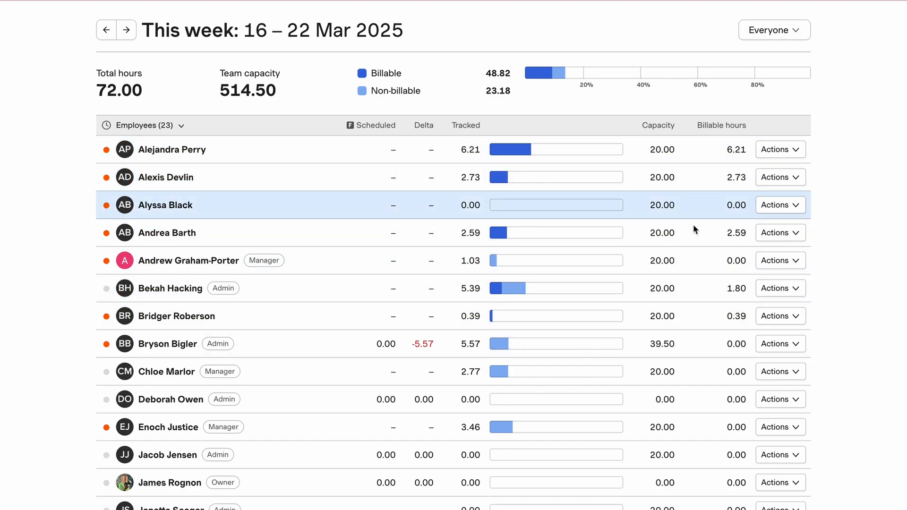
scroll(505, 265, down, 5)
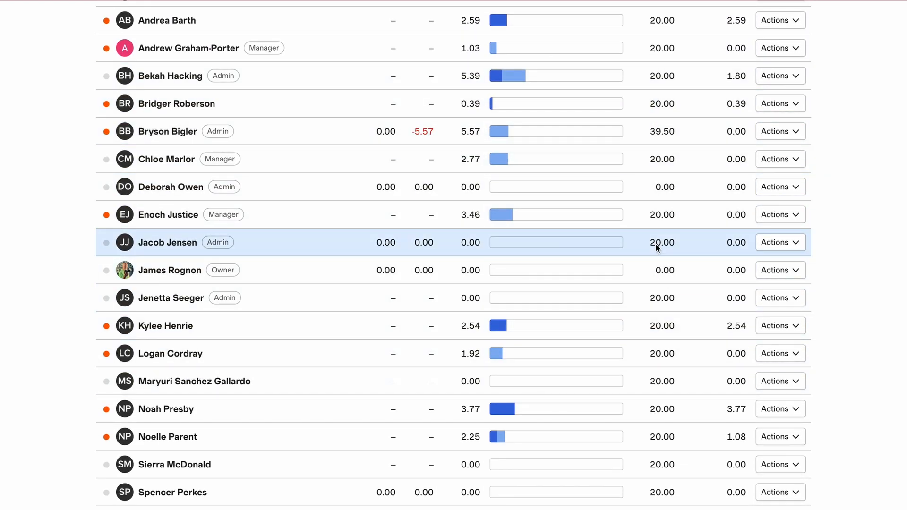
scroll(663, 271, up, 1)
scroll(663, 269, up, 2)
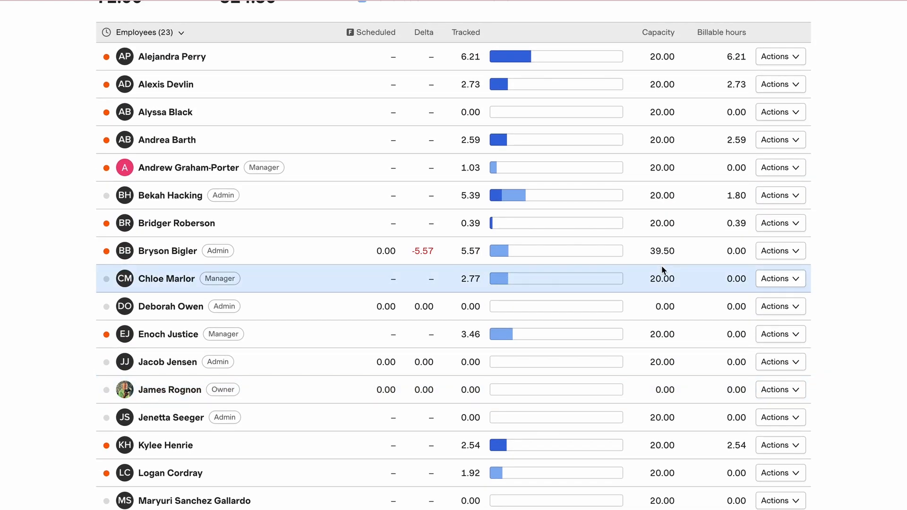
scroll(671, 118, down, 10)
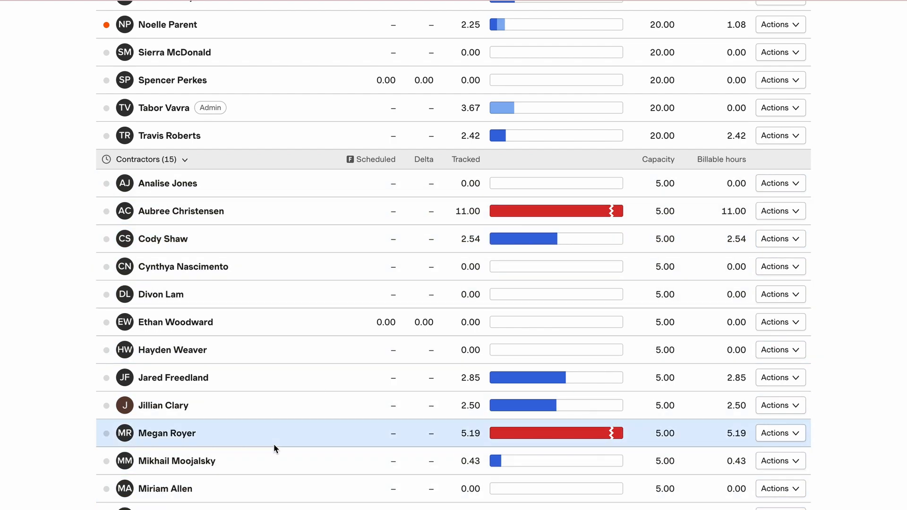
scroll(273, 444, up, 10)
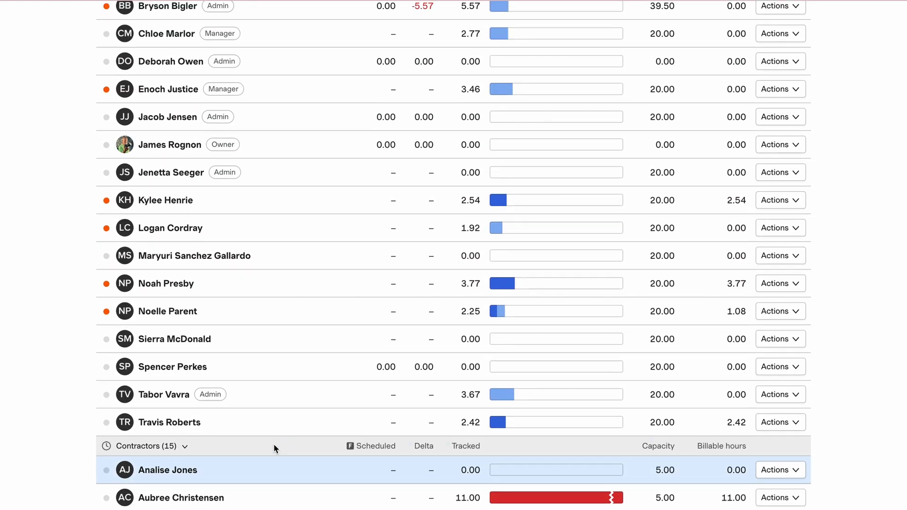
scroll(273, 444, up, 3)
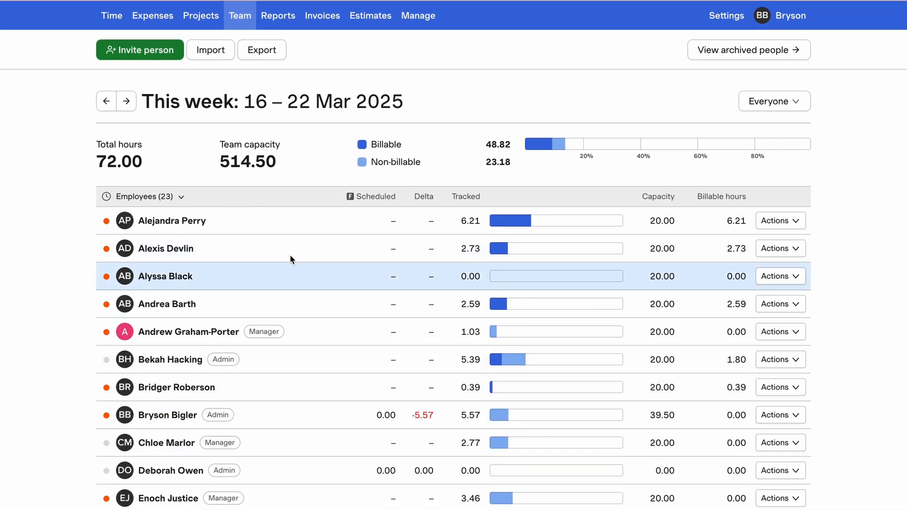